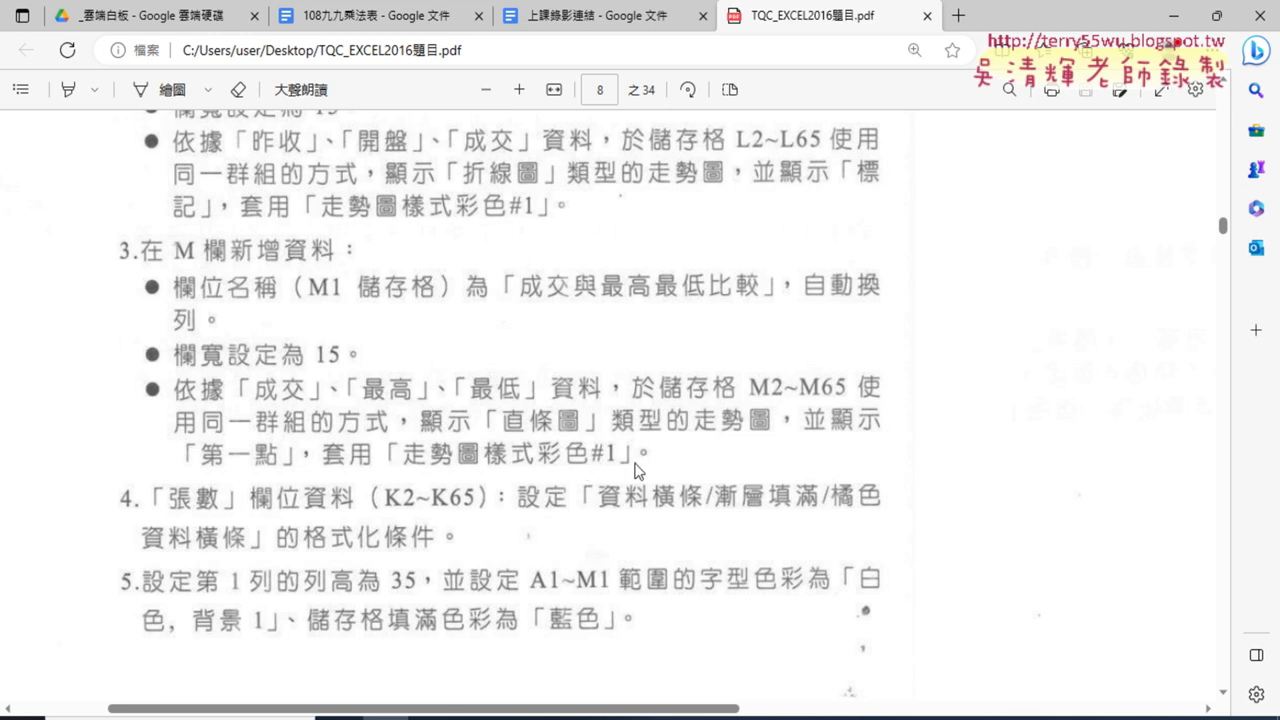
# Minimize the exam PDF in Edge to bring the EXD01 workbook back
pyautogui.click(1185, 22)
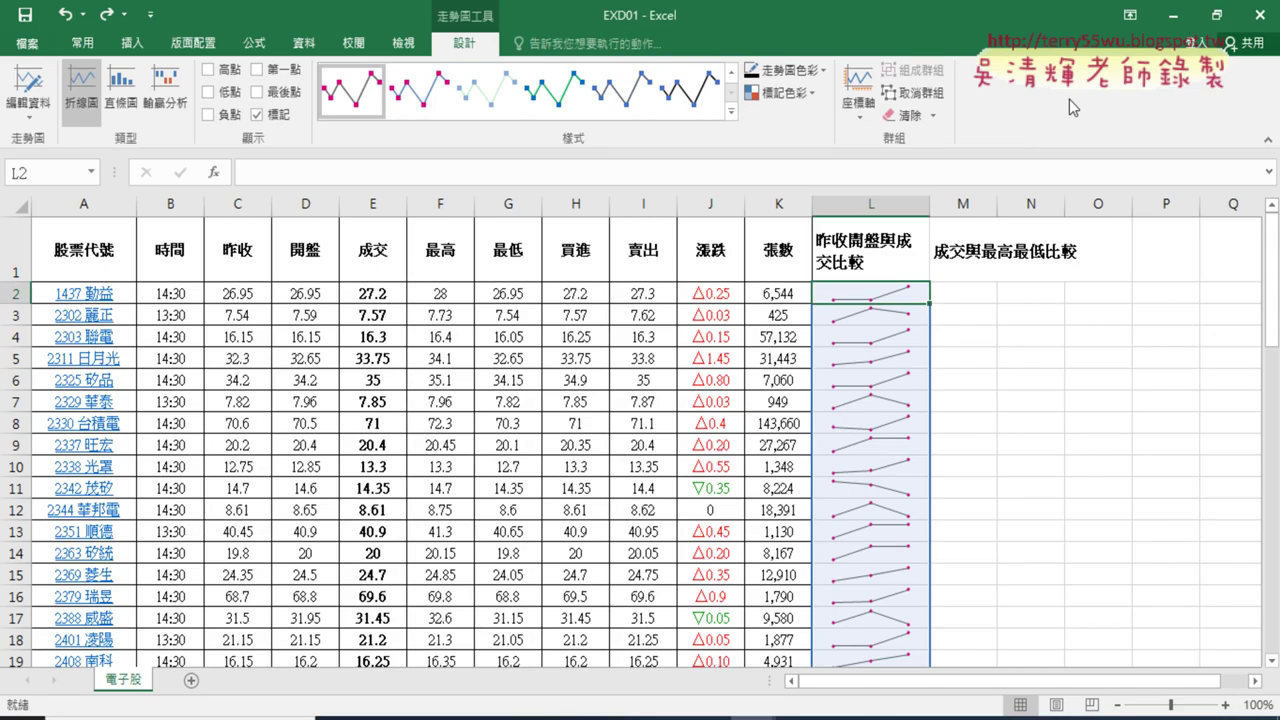
# Wrap the M1 heading 成交與最高最低比較 and set column M's width to 15
pyautogui.click(967, 250)
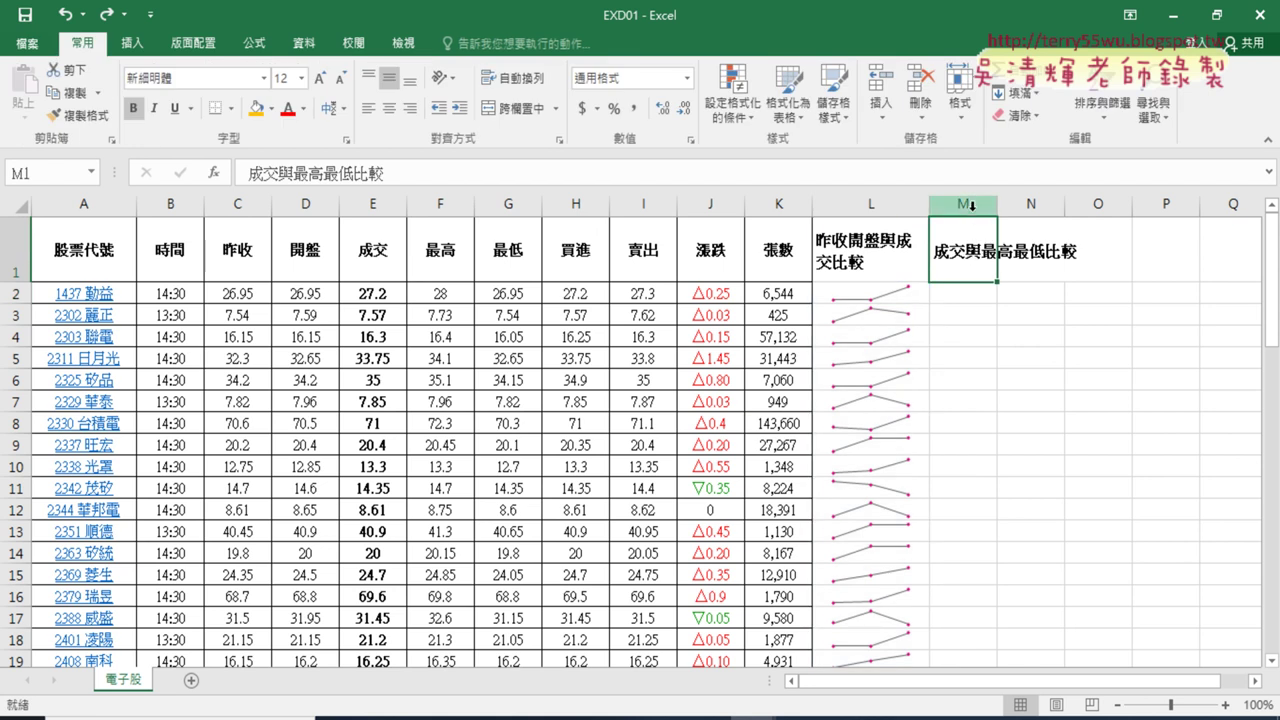
pyautogui.click(524, 84)
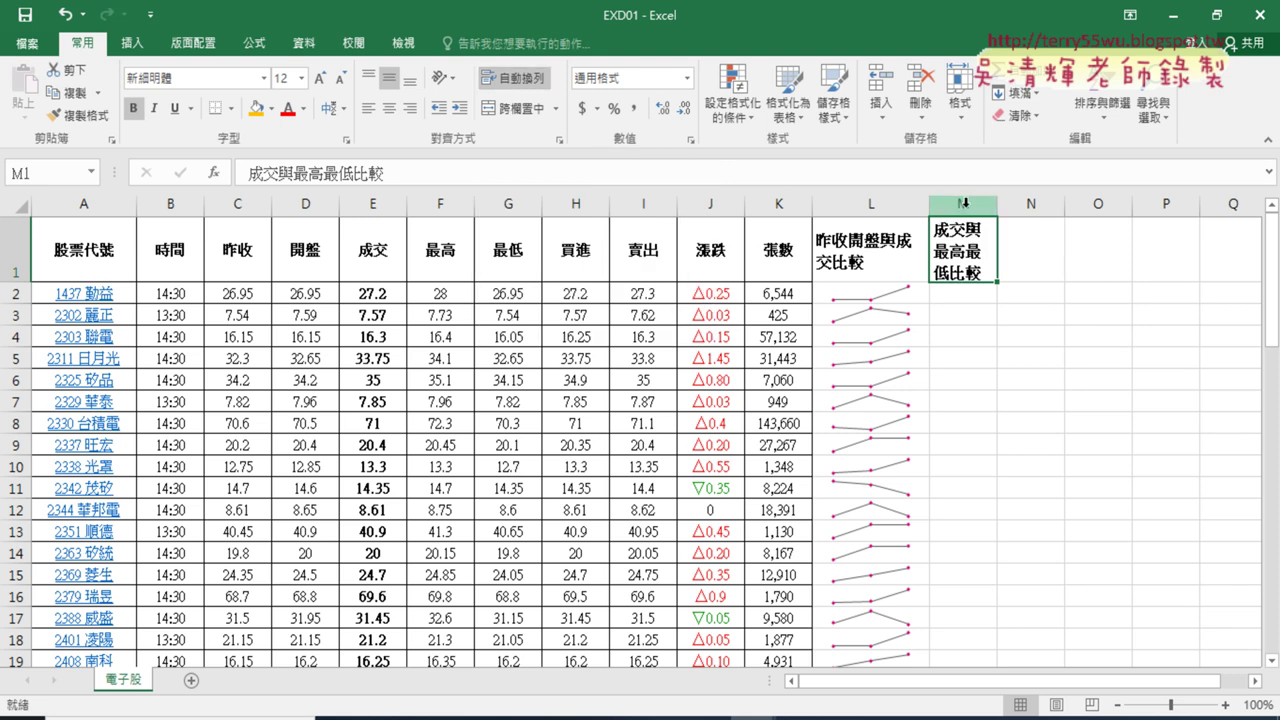
pyautogui.click(964, 203)
pyautogui.rightClick(964, 203)
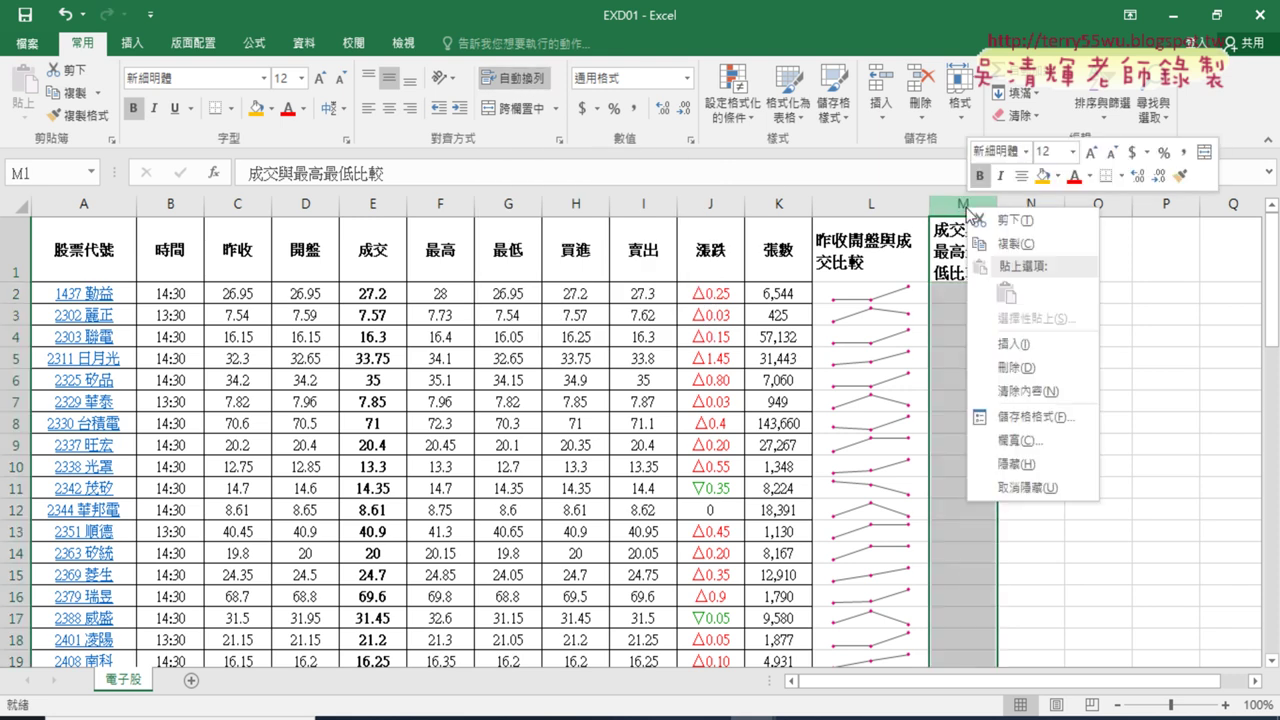
pyautogui.click(1028, 439)
pyautogui.write('1')
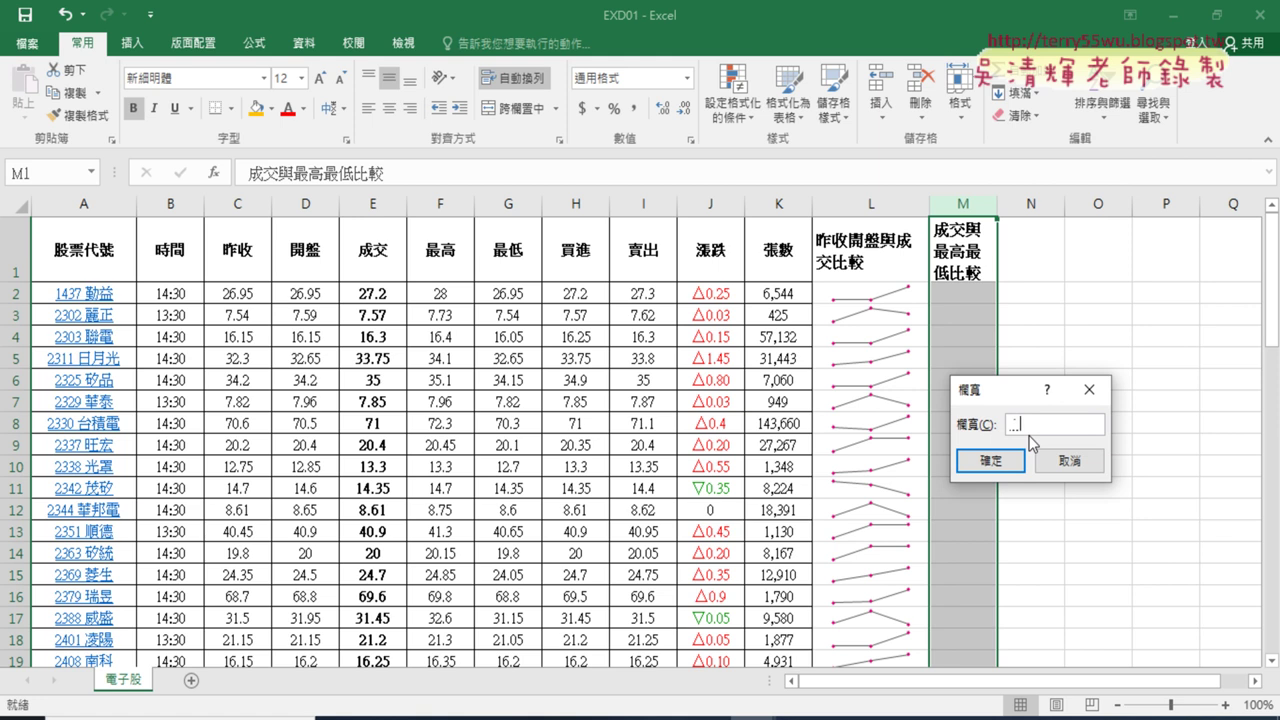
pyautogui.write('.5')
pyautogui.press('BackSpace')
pyautogui.press('BackSpace')
pyautogui.press('BackSpace')
pyautogui.write('15')
pyautogui.press('Return')
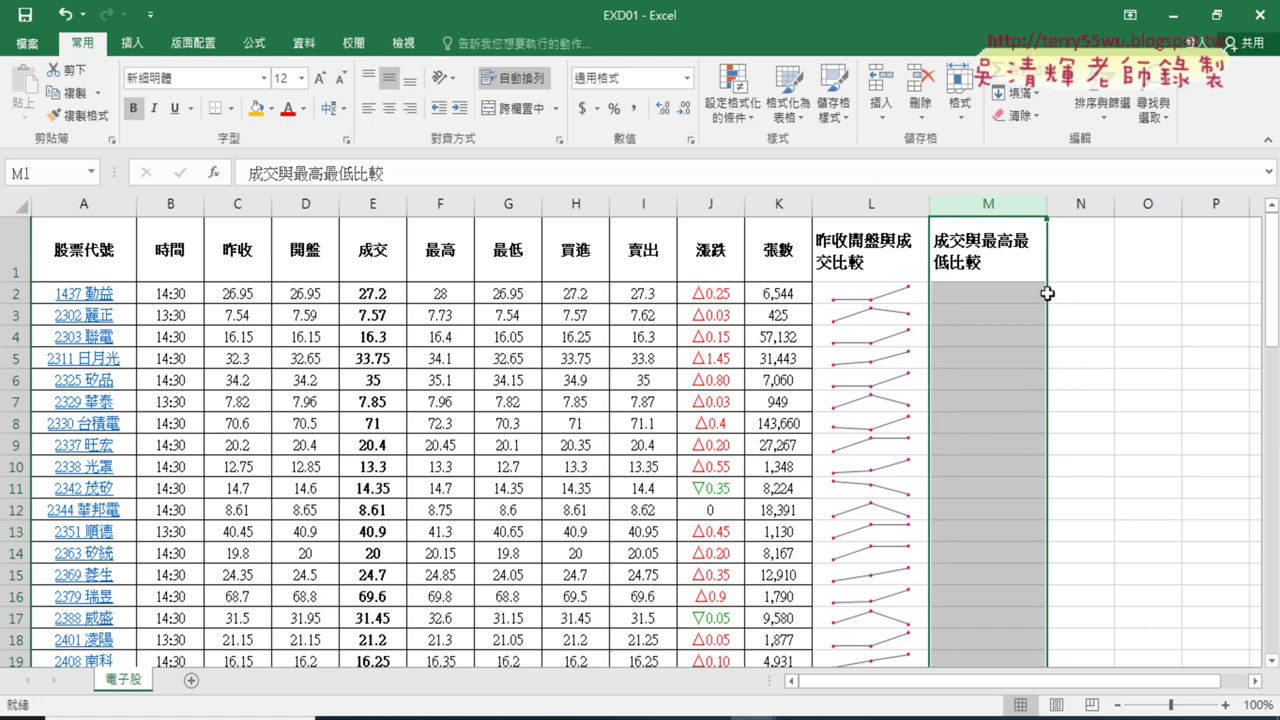
pyautogui.click(1012, 290)
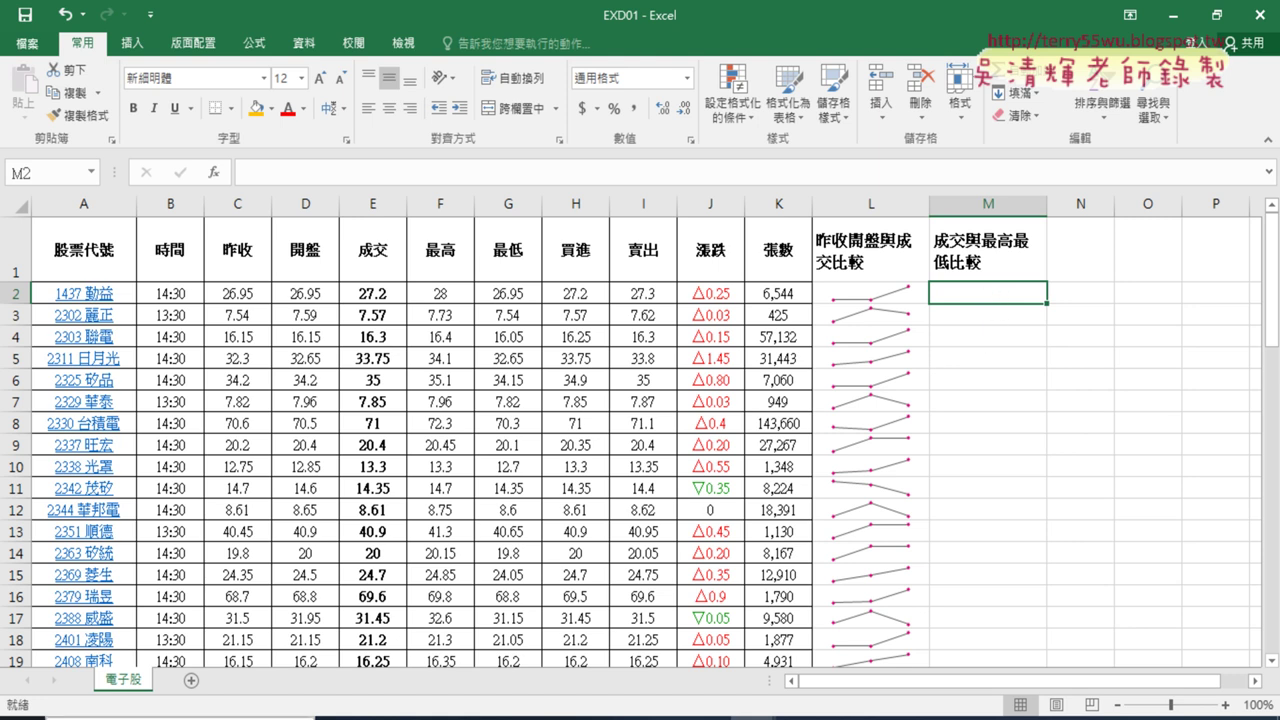
# Insert a column sparkline in M2 using data range E2:G2
pyautogui.click(385, 718)
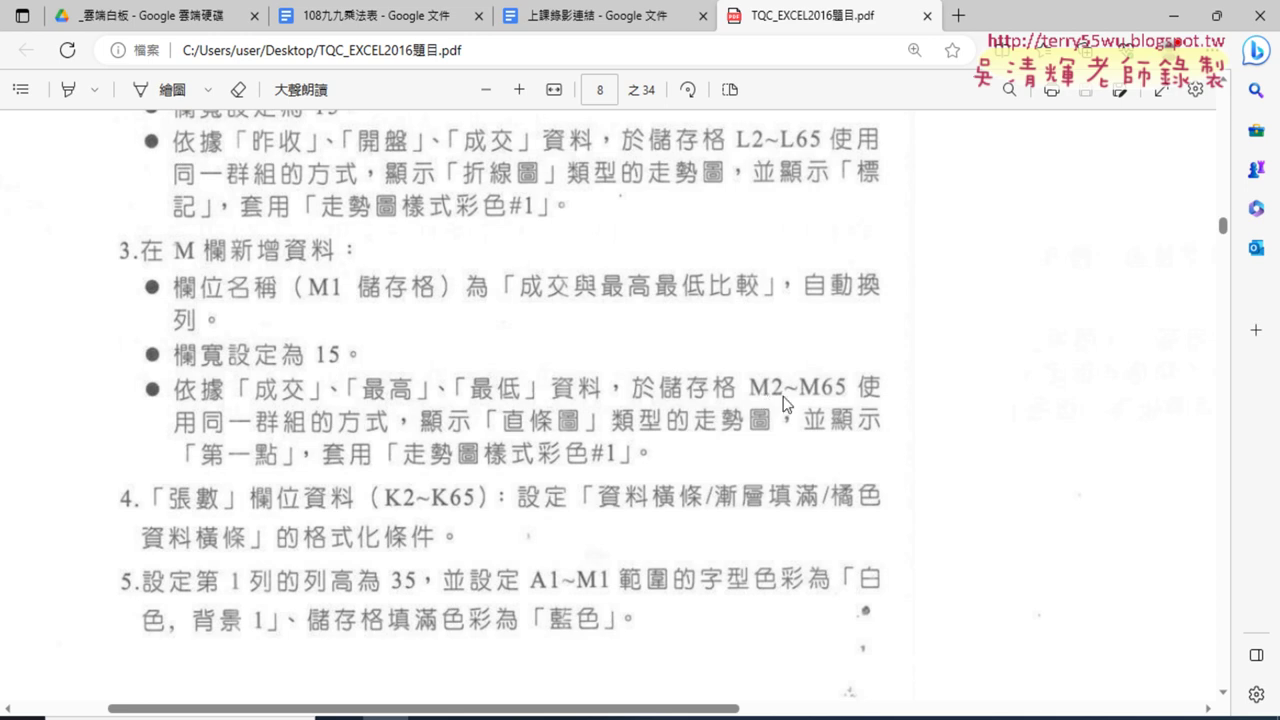
pyautogui.click(1172, 16)
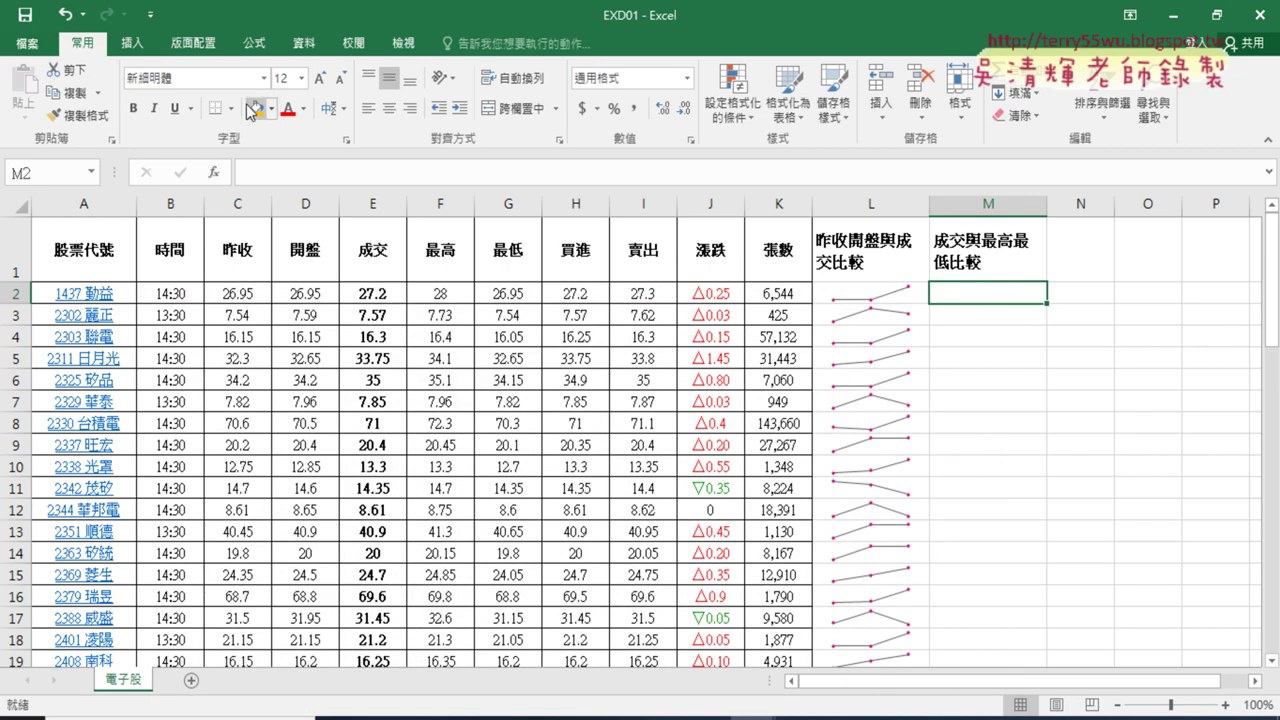
pyautogui.click(132, 43)
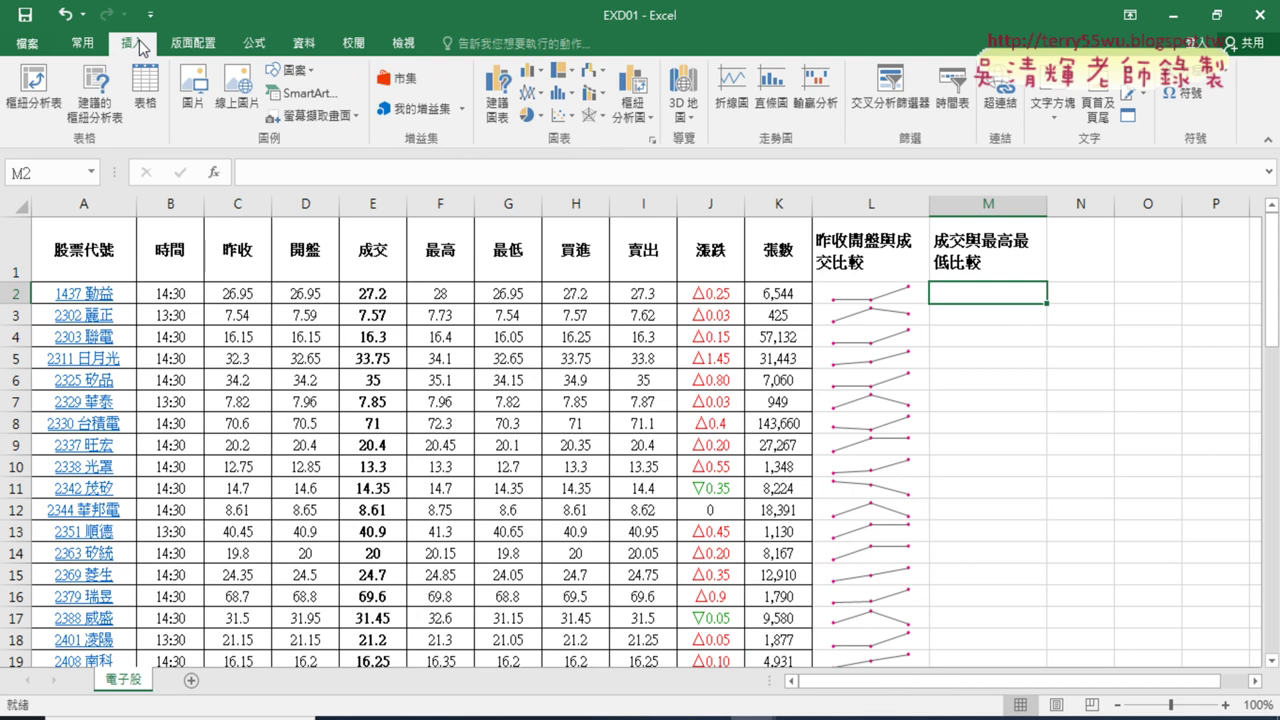
pyautogui.click(775, 97)
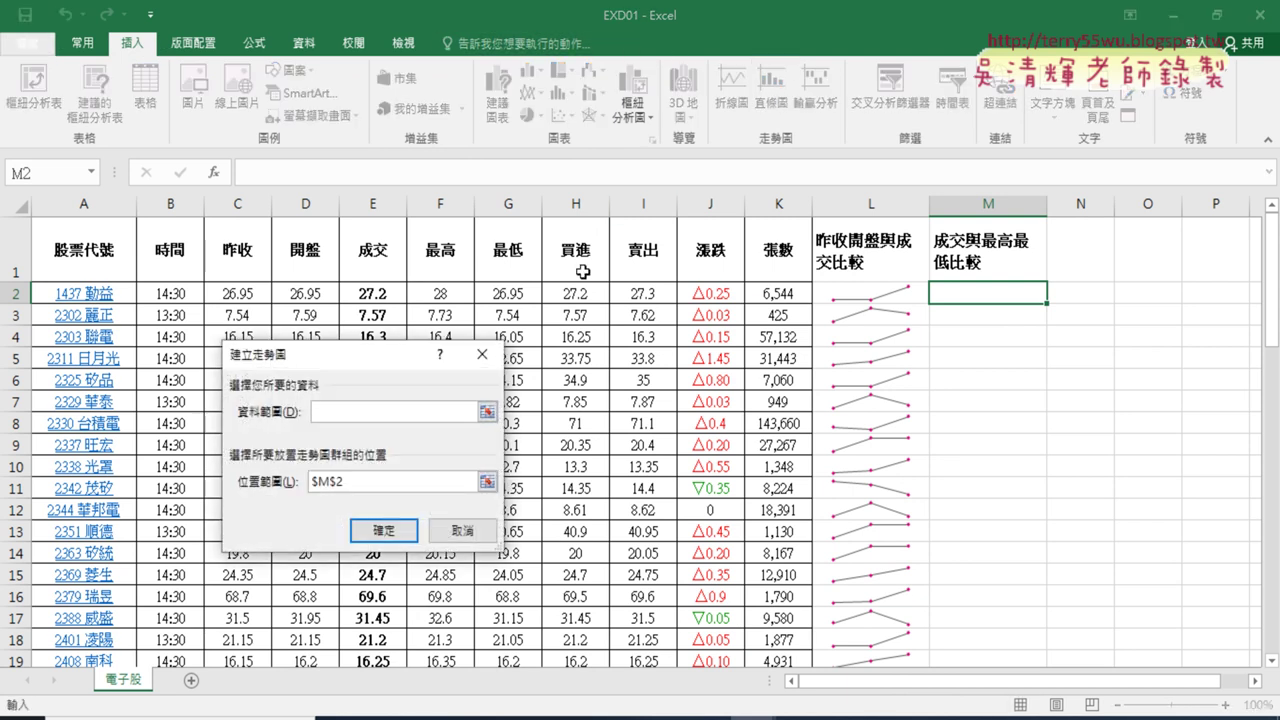
pyautogui.moveTo(357, 353); pyautogui.dragTo(365, 403)
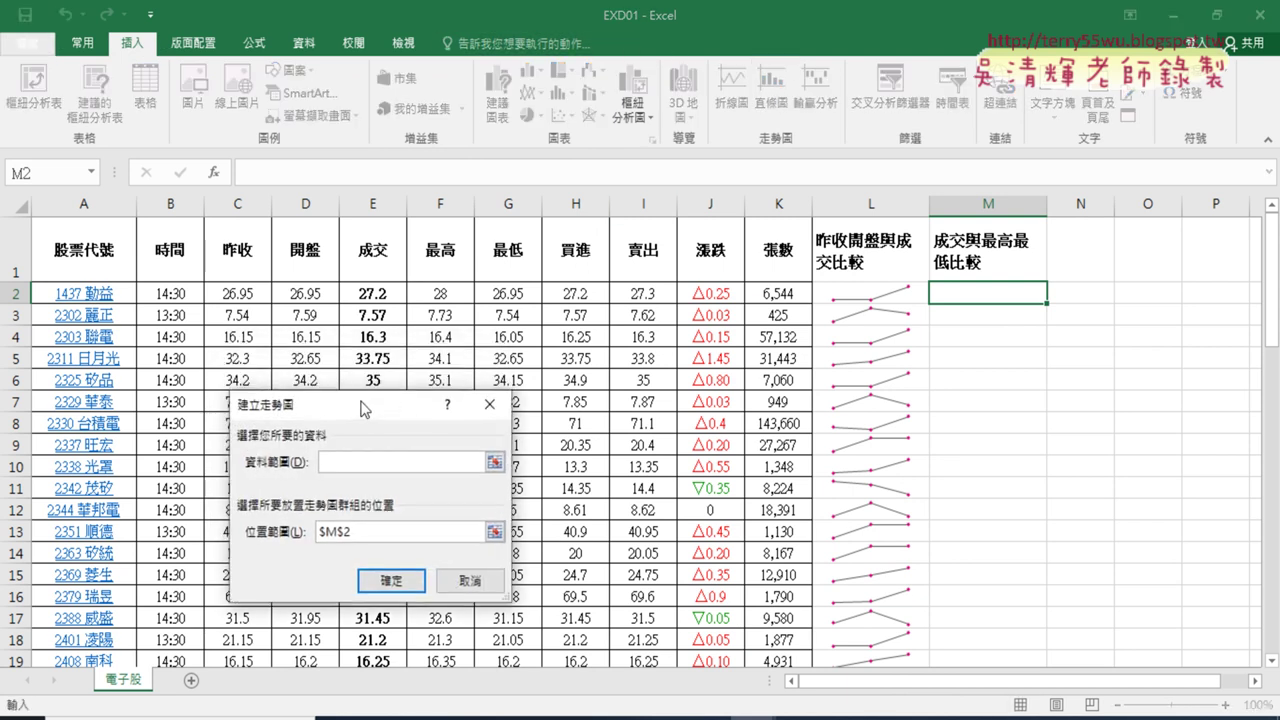
pyautogui.click(376, 293)
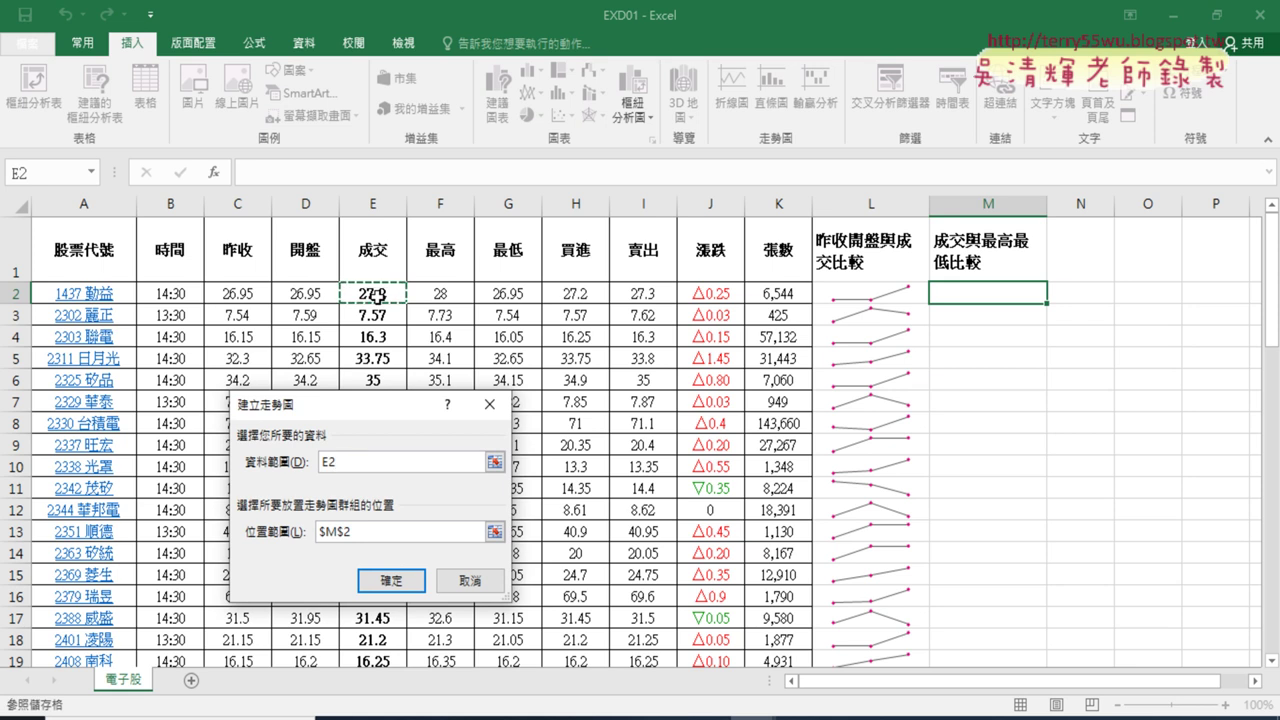
pyautogui.moveTo(376, 293); pyautogui.dragTo(522, 295)
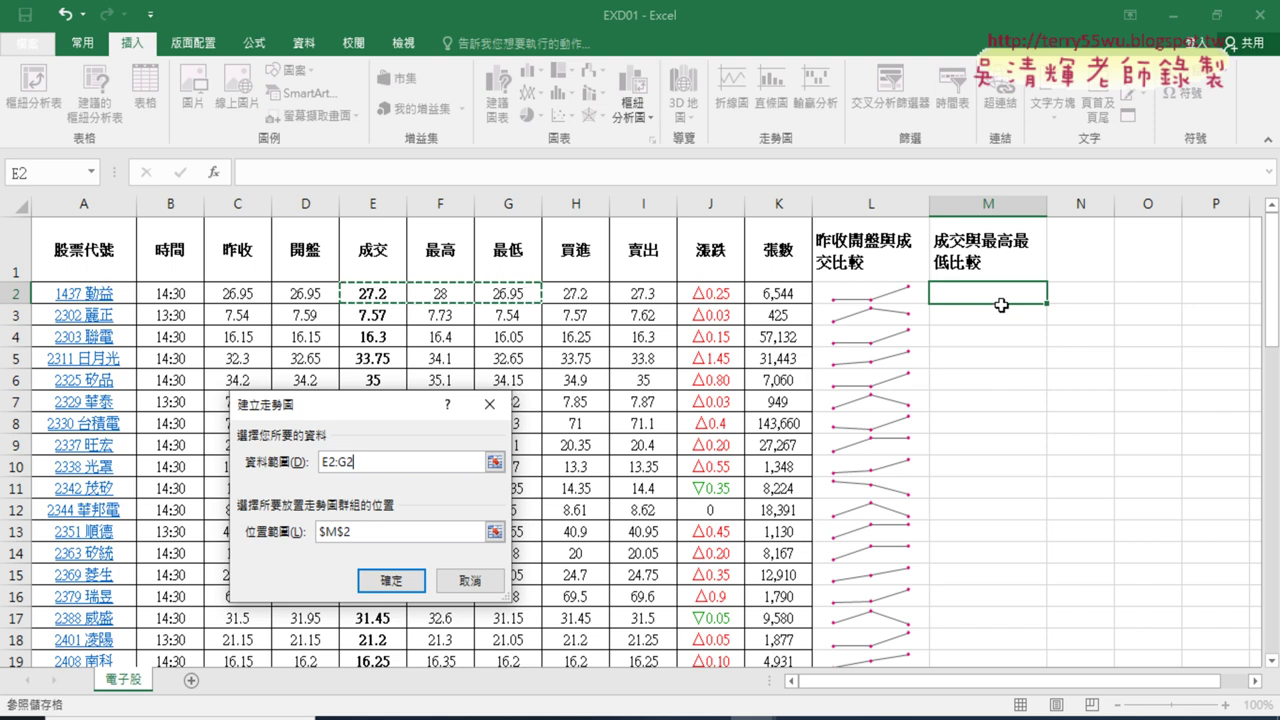
pyautogui.click(400, 584)
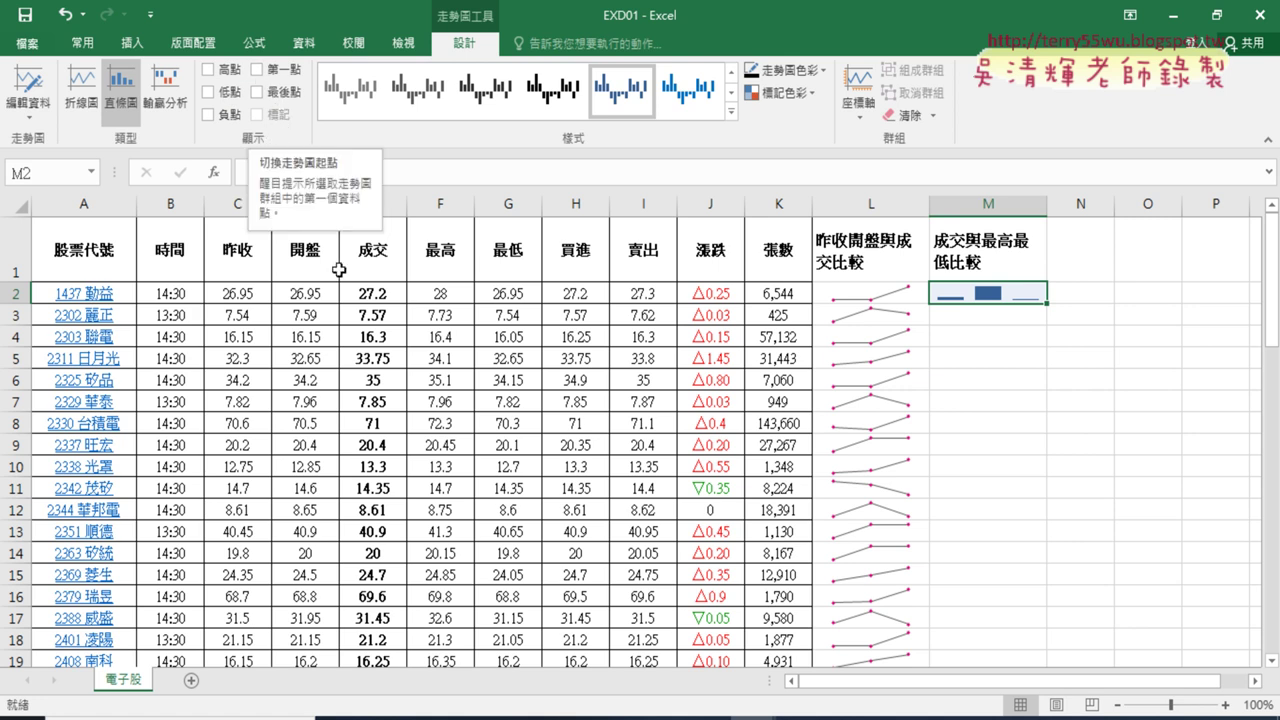
# Turn on First Point, apply Sparkline Style Colorful #1, and fill M2's sparkline down to M65
pyautogui.hotkey('alt', 'Tab')
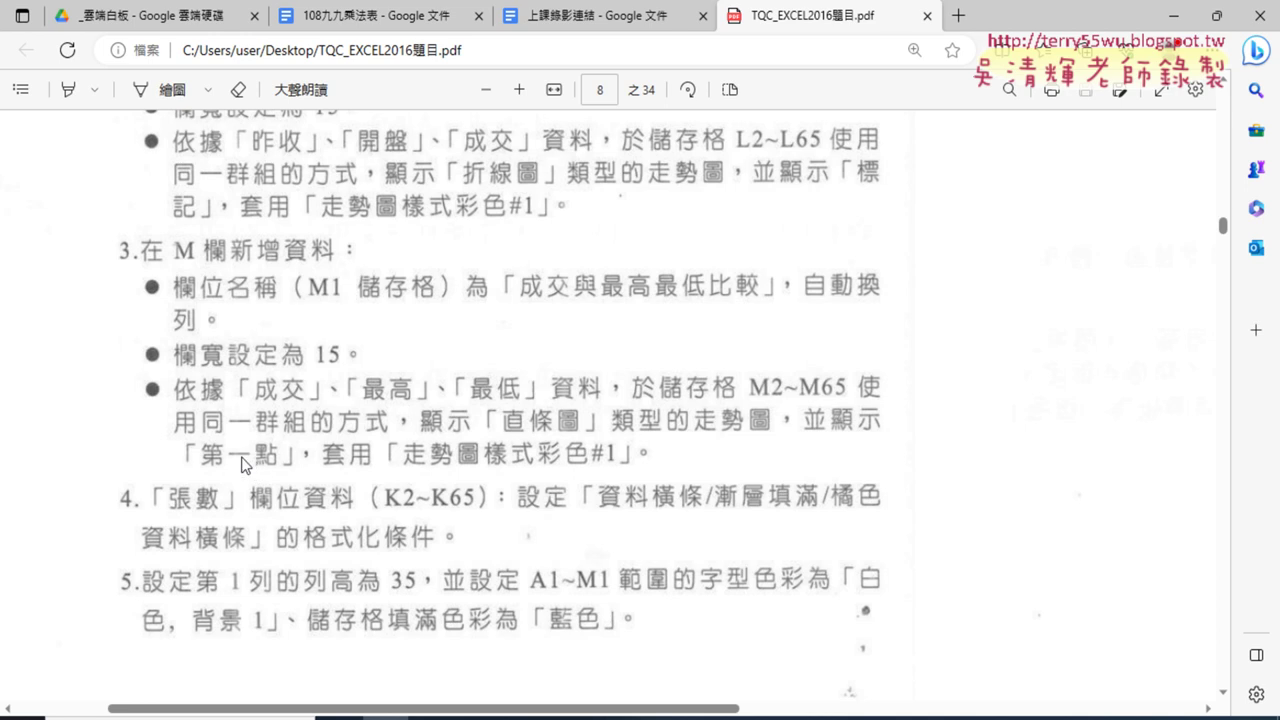
pyautogui.click(1172, 16)
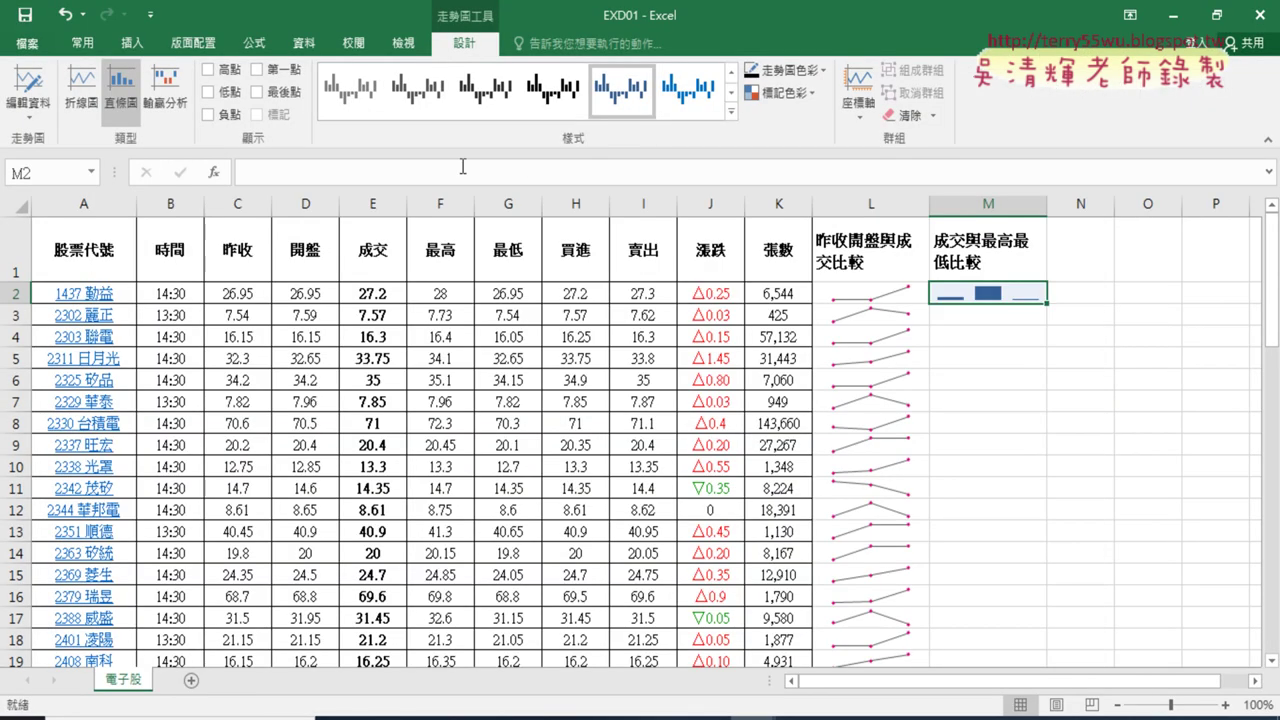
pyautogui.click(258, 70)
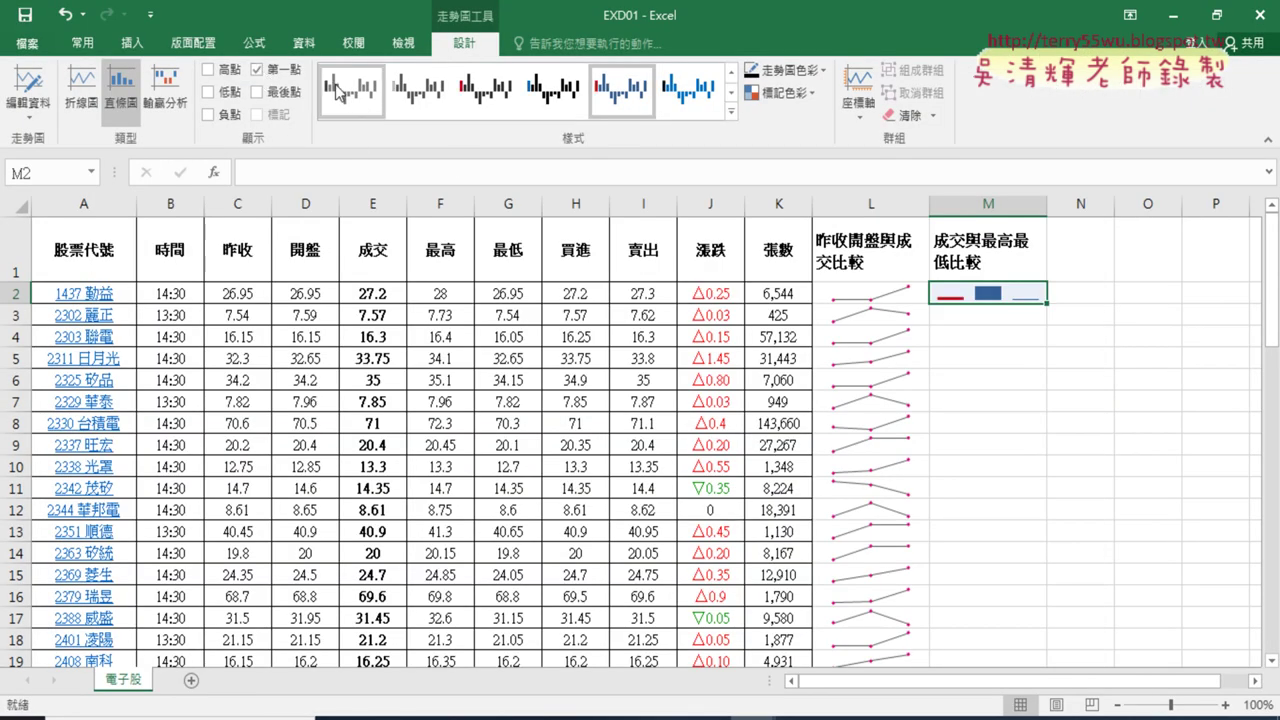
pyautogui.click(733, 113)
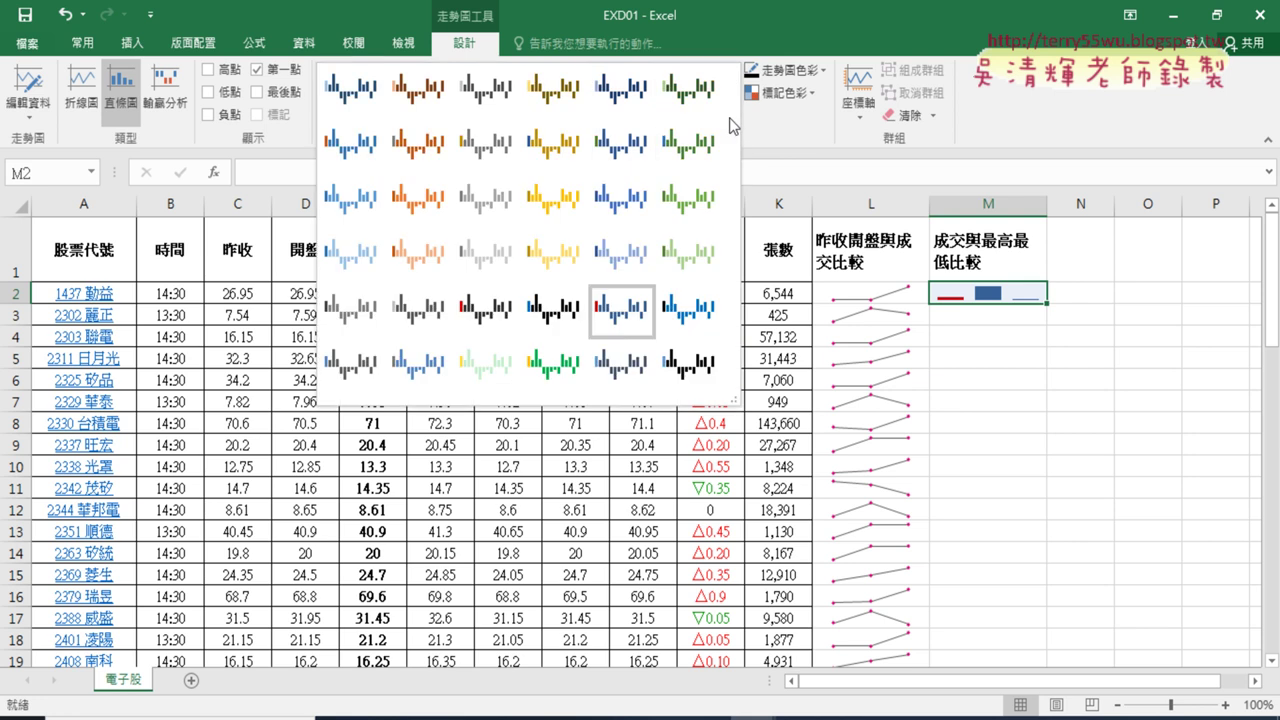
pyautogui.click(347, 379)
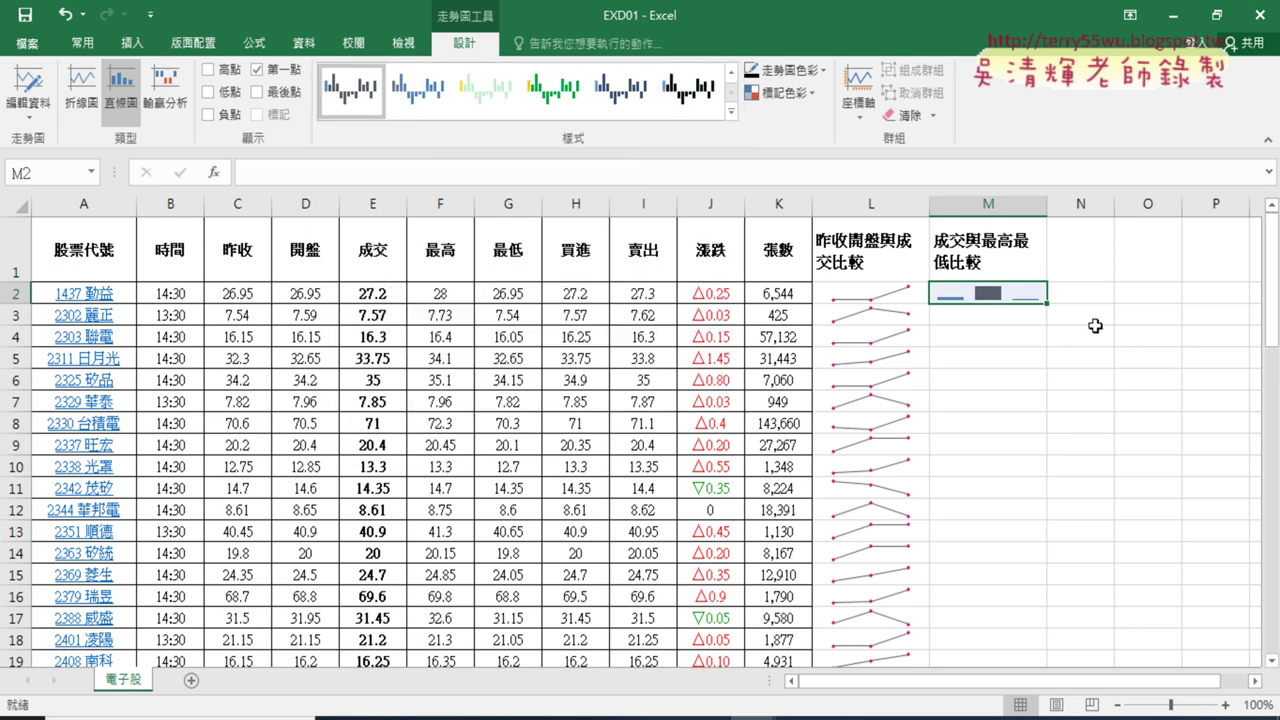
pyautogui.moveTo(1052, 307)
pyautogui.mouseDown()
pyautogui.moveTo(1058, 655)
pyautogui.moveTo(1040, 557)
pyautogui.moveTo(1037, 613)
pyautogui.mouseUp()
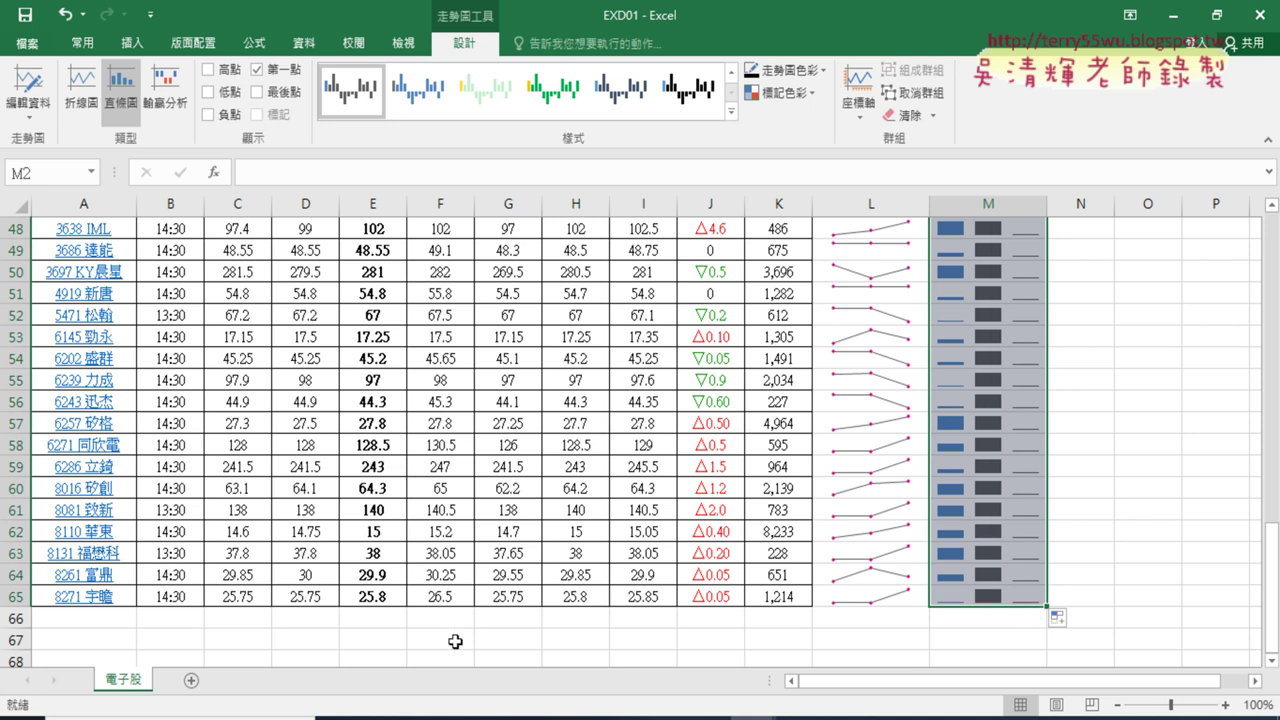
pyautogui.click(424, 714)
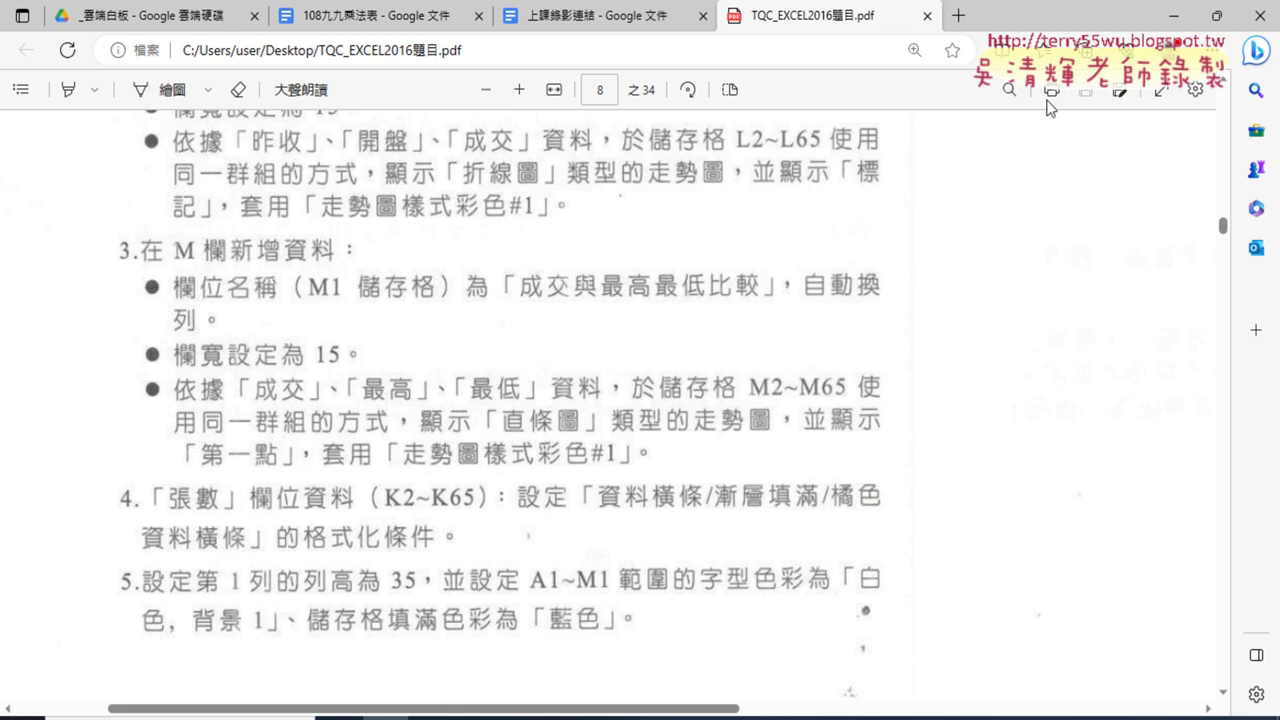
# Select the whole 張數 column K and open the Conditional Formatting menu
pyautogui.click(1170, 20)
pyautogui.scroll(5, 800, 275)
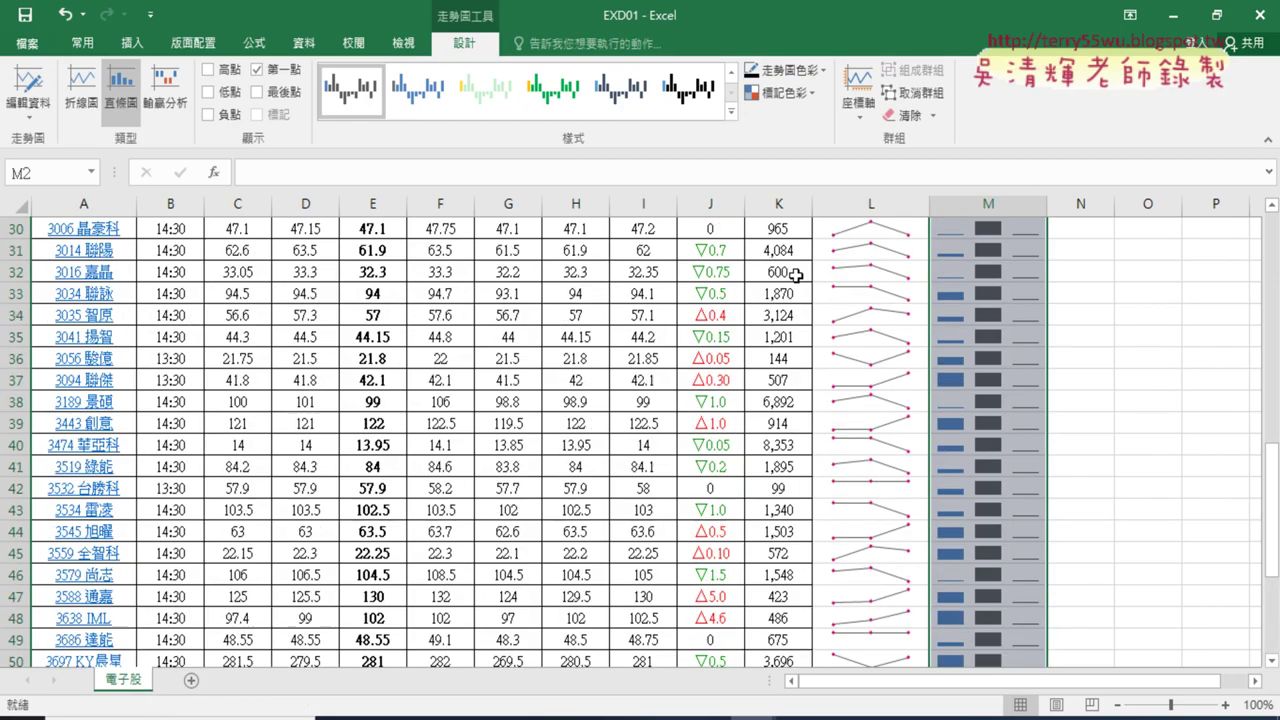
pyautogui.scroll(8, 802, 287)
pyautogui.scroll(2, 802, 287)
pyautogui.click(776, 204)
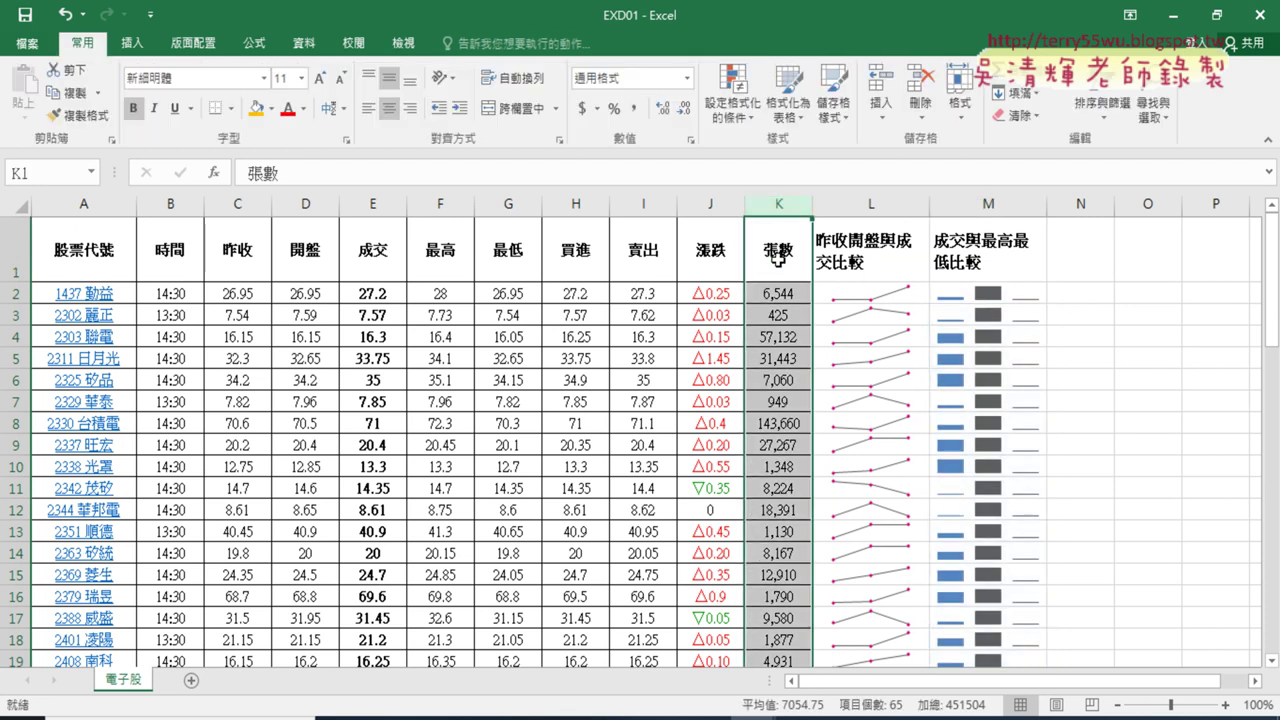
pyautogui.moveTo(776, 290); pyautogui.dragTo(776, 336)
pyautogui.click(776, 295)
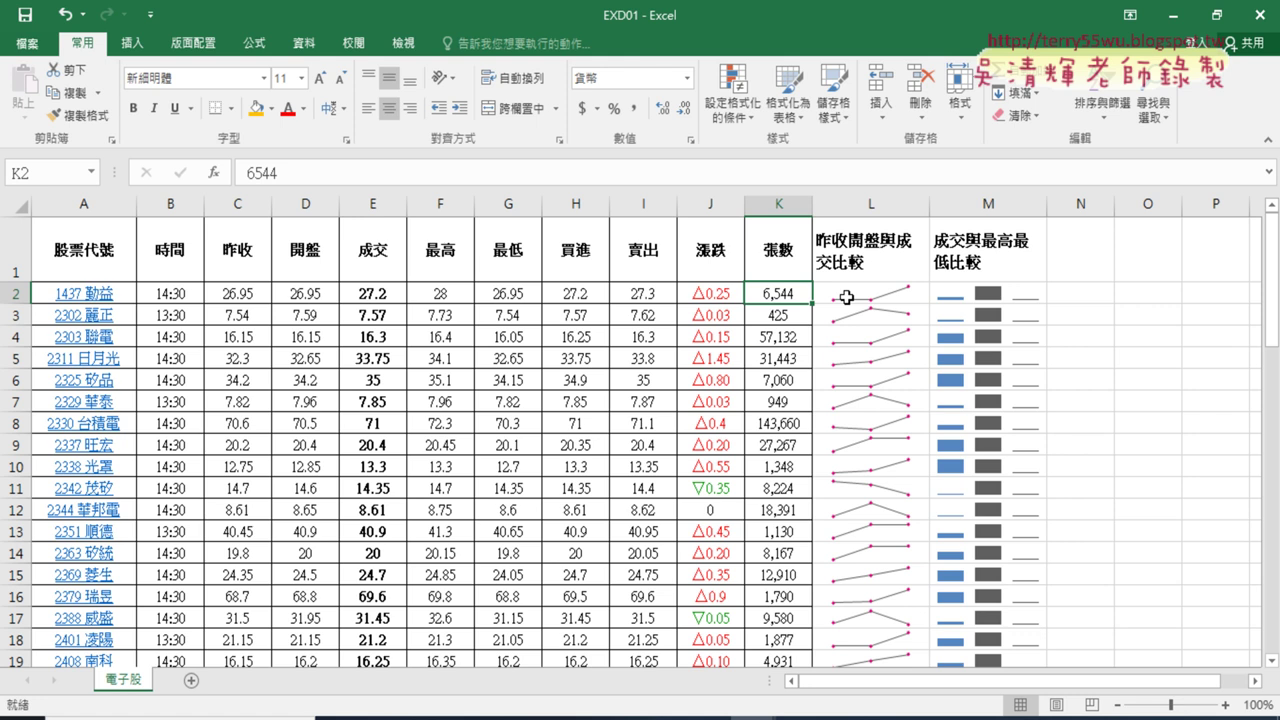
pyautogui.click(405, 717)
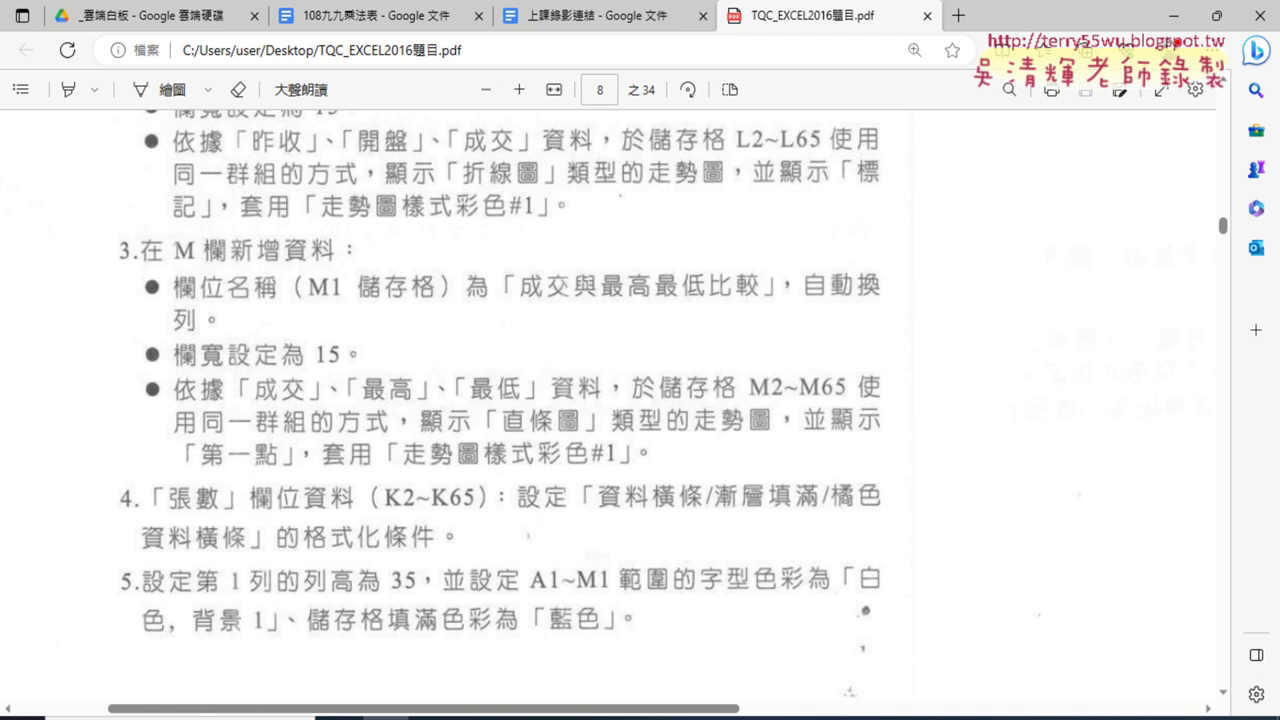
pyautogui.click(1172, 16)
pyautogui.click(777, 205)
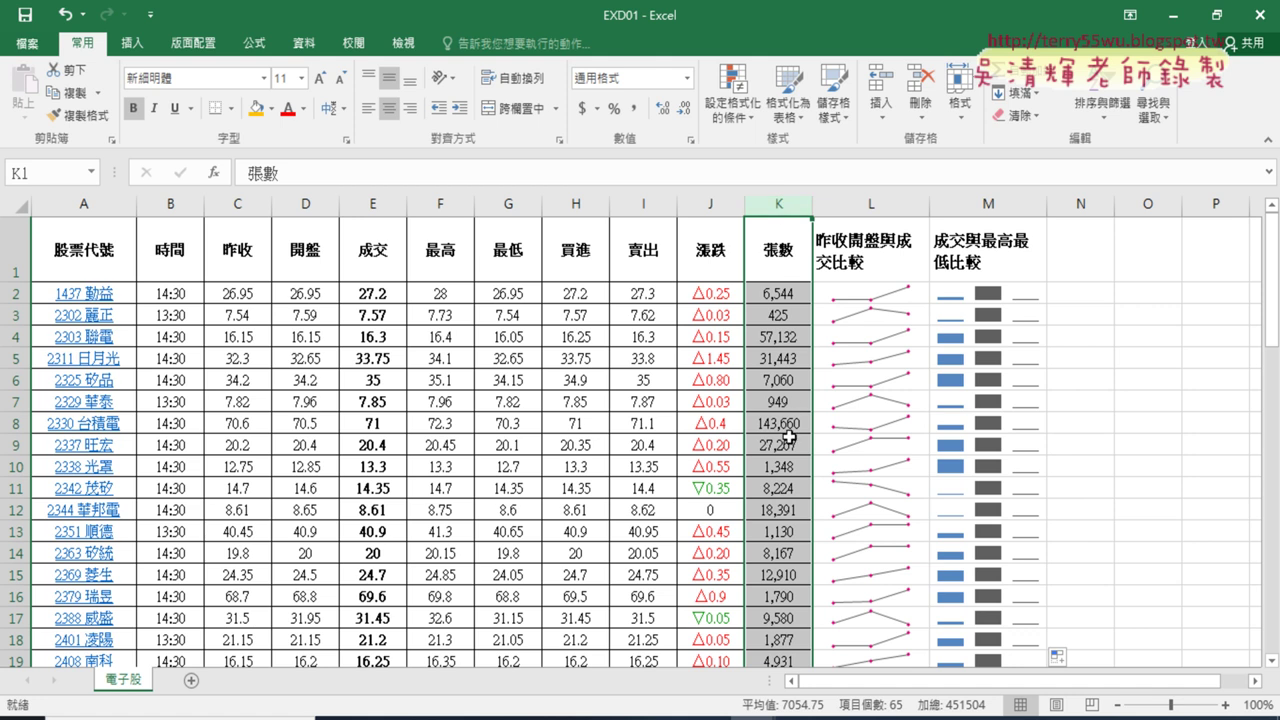
pyautogui.click(750, 121)
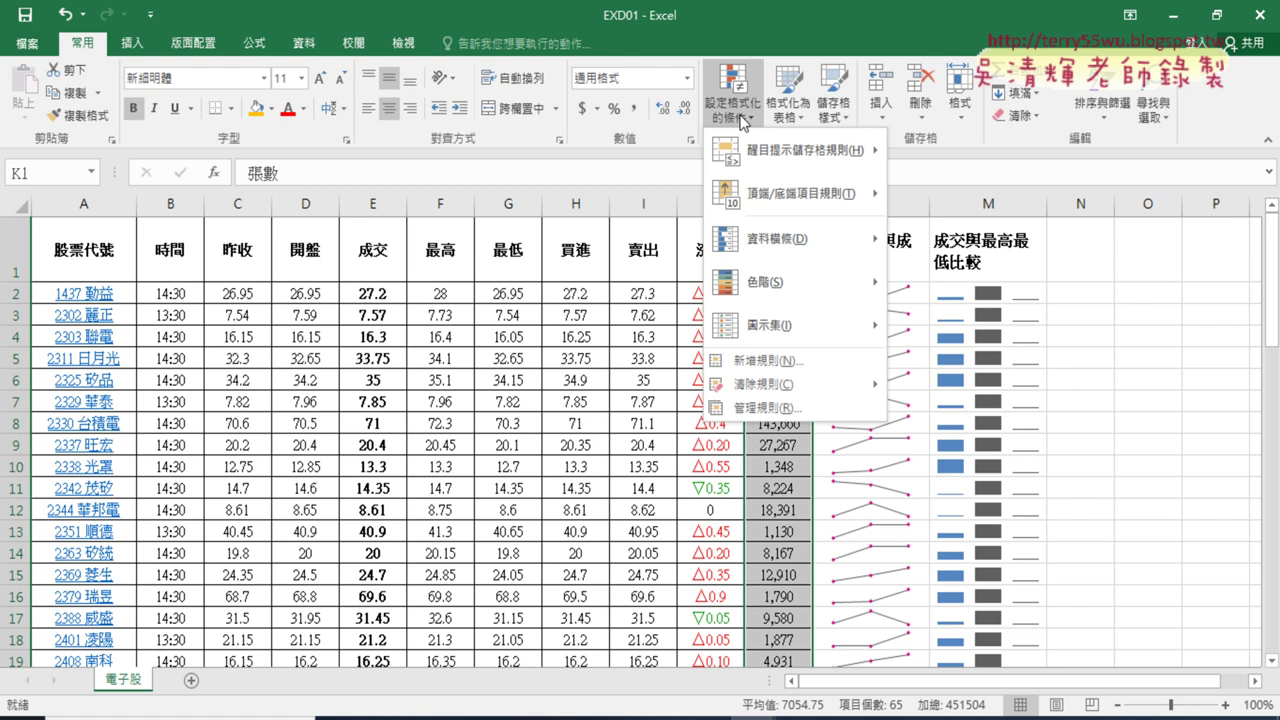
# Annotate Conditional Formatting, Data Bars and the orange gradient style on screen, then clear the marks
pyautogui.moveTo(776, 240)
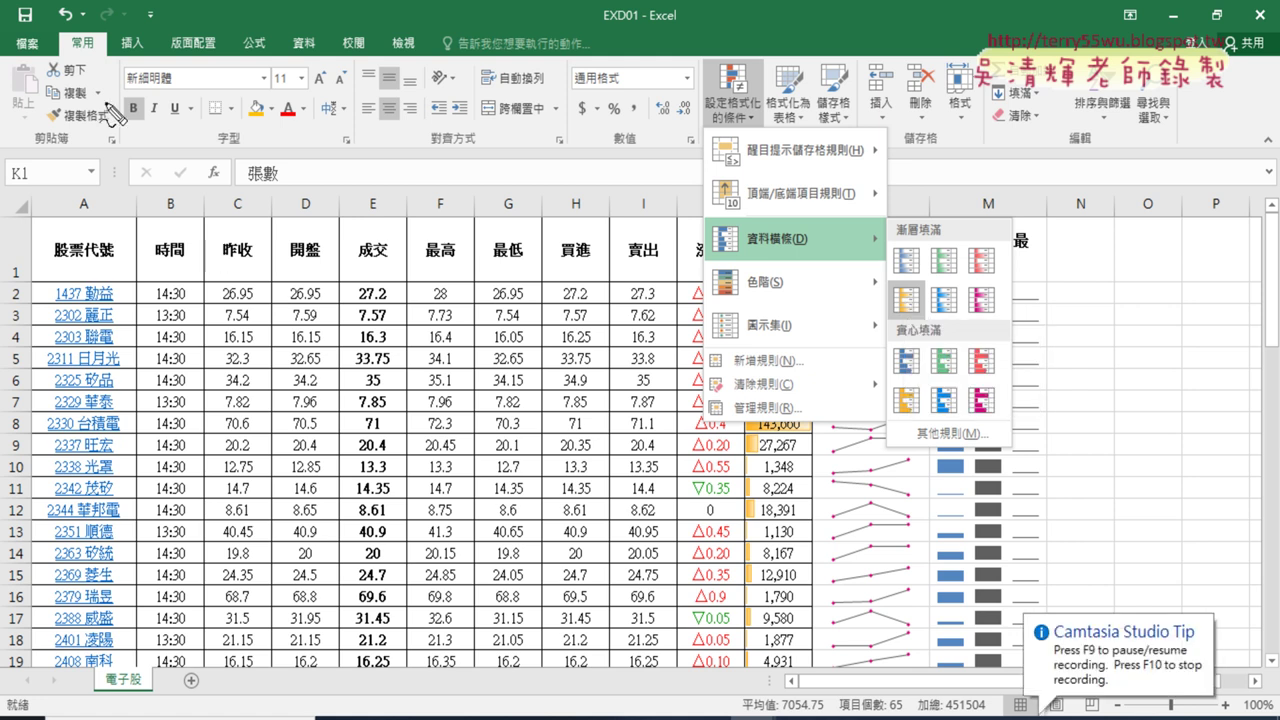
pyautogui.moveTo(108, 36); pyautogui.dragTo(104, 34)
pyautogui.moveTo(700, 68); pyautogui.dragTo(696, 70)
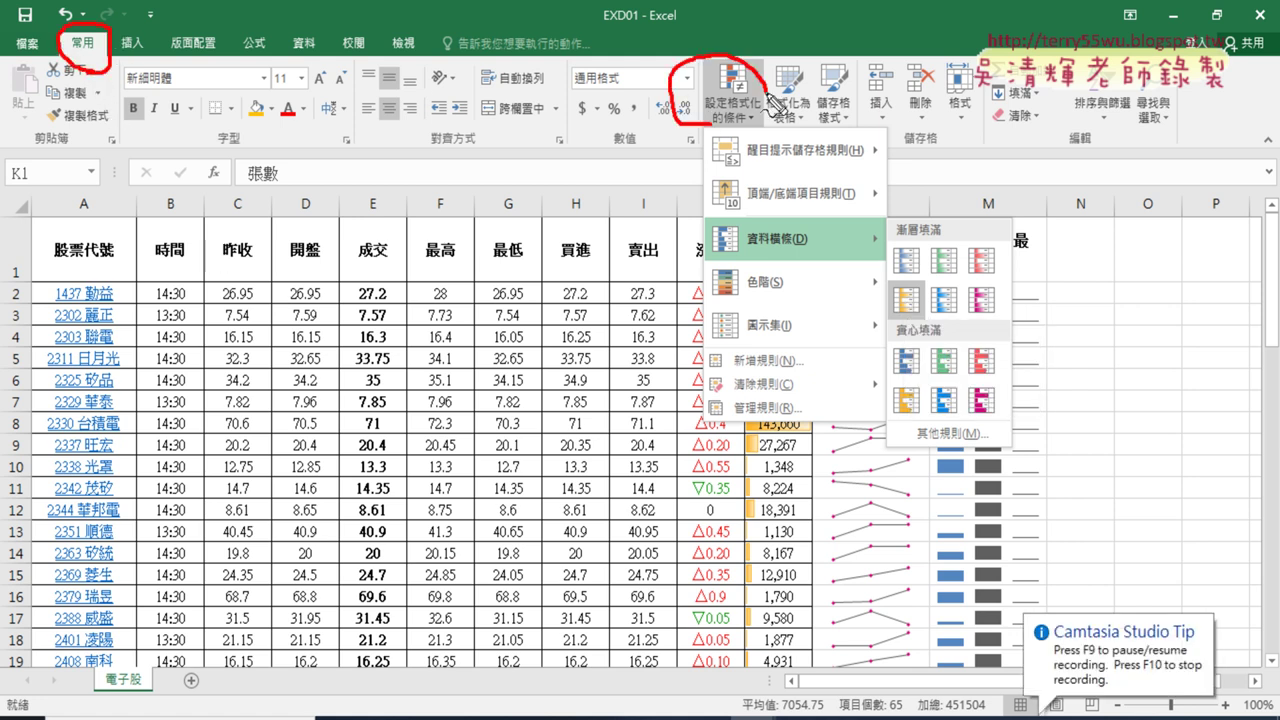
pyautogui.moveTo(808, 258)
pyautogui.mouseDown()
pyautogui.moveTo(830, 238)
pyautogui.moveTo(818, 260)
pyautogui.mouseUp()
pyautogui.moveTo(908, 288); pyautogui.dragTo(922, 320)
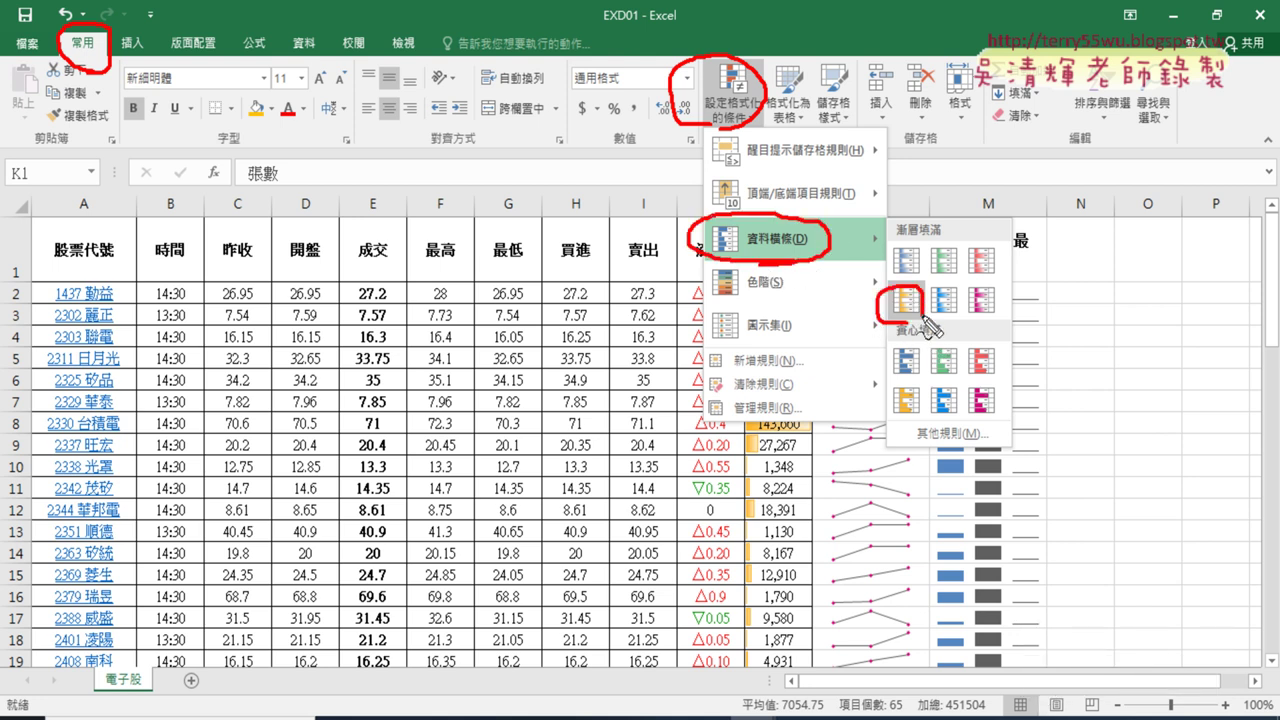
pyautogui.press('Escape')
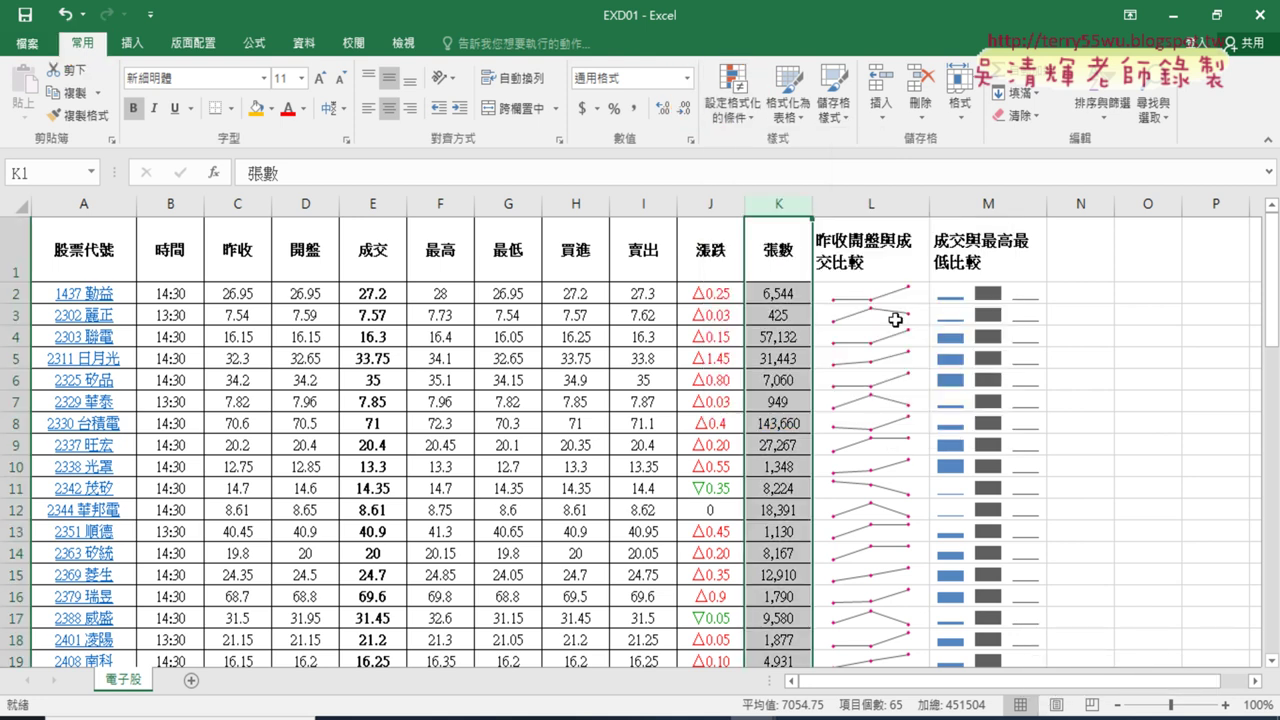
# Apply orange gradient-fill data bars to column K and check values like 143,660 and 7,060
pyautogui.click(744, 115)
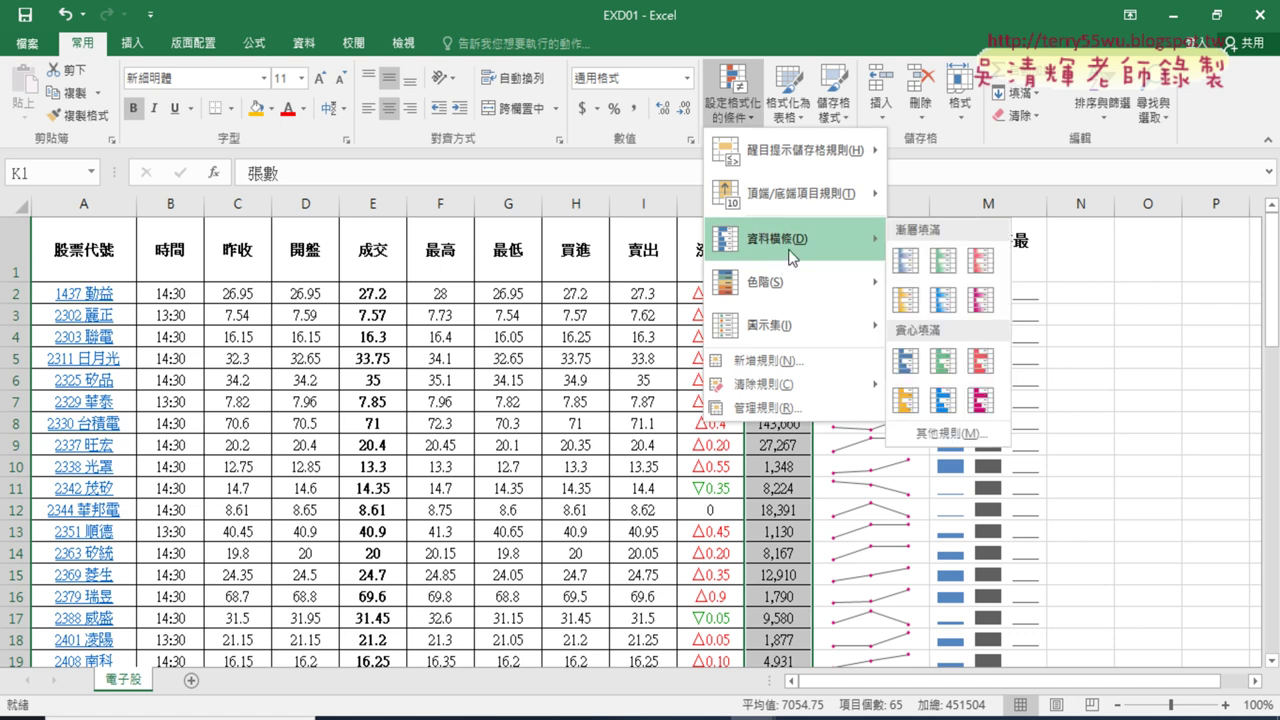
pyautogui.click(905, 302)
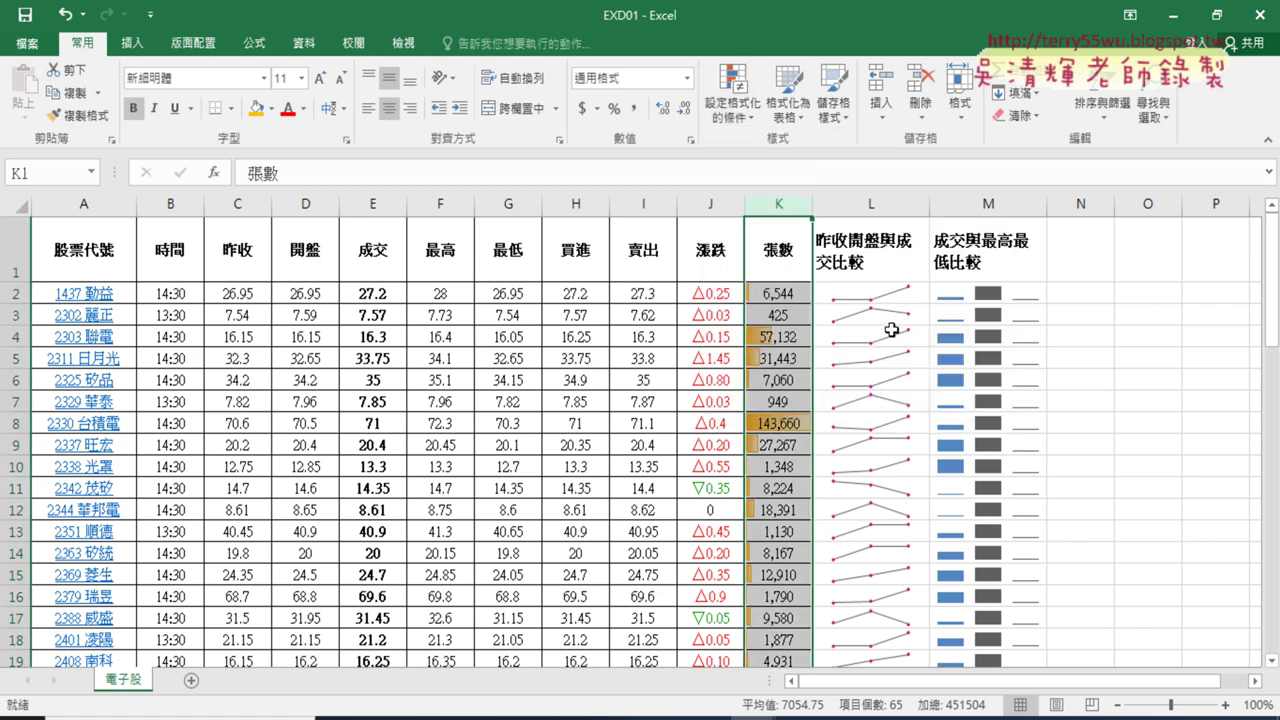
pyautogui.click(785, 425)
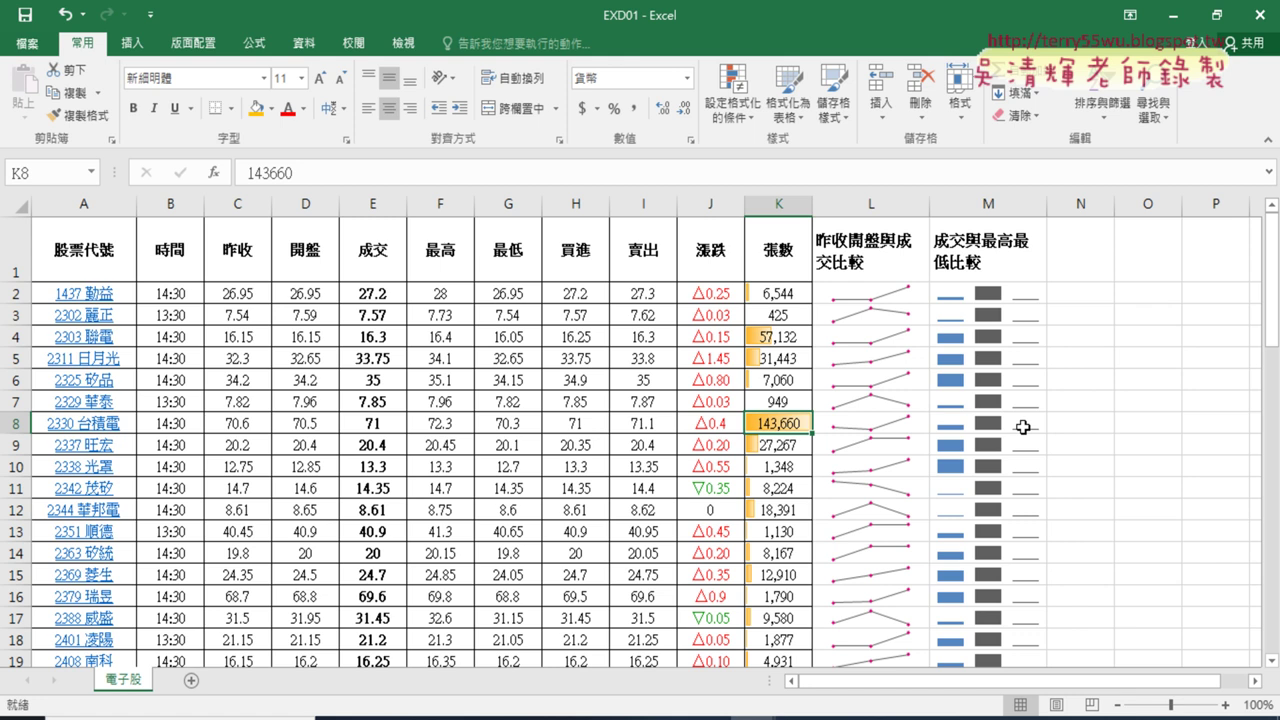
pyautogui.click(776, 386)
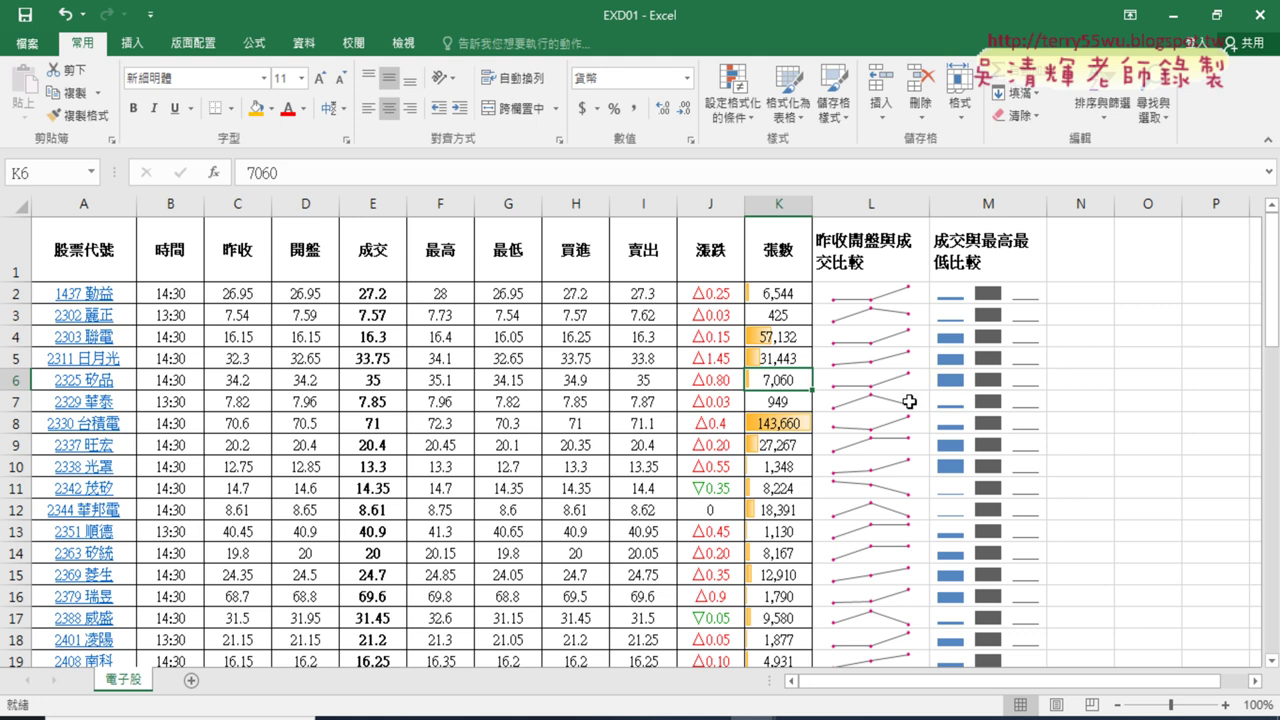
pyautogui.scroll(-1, 908, 402)
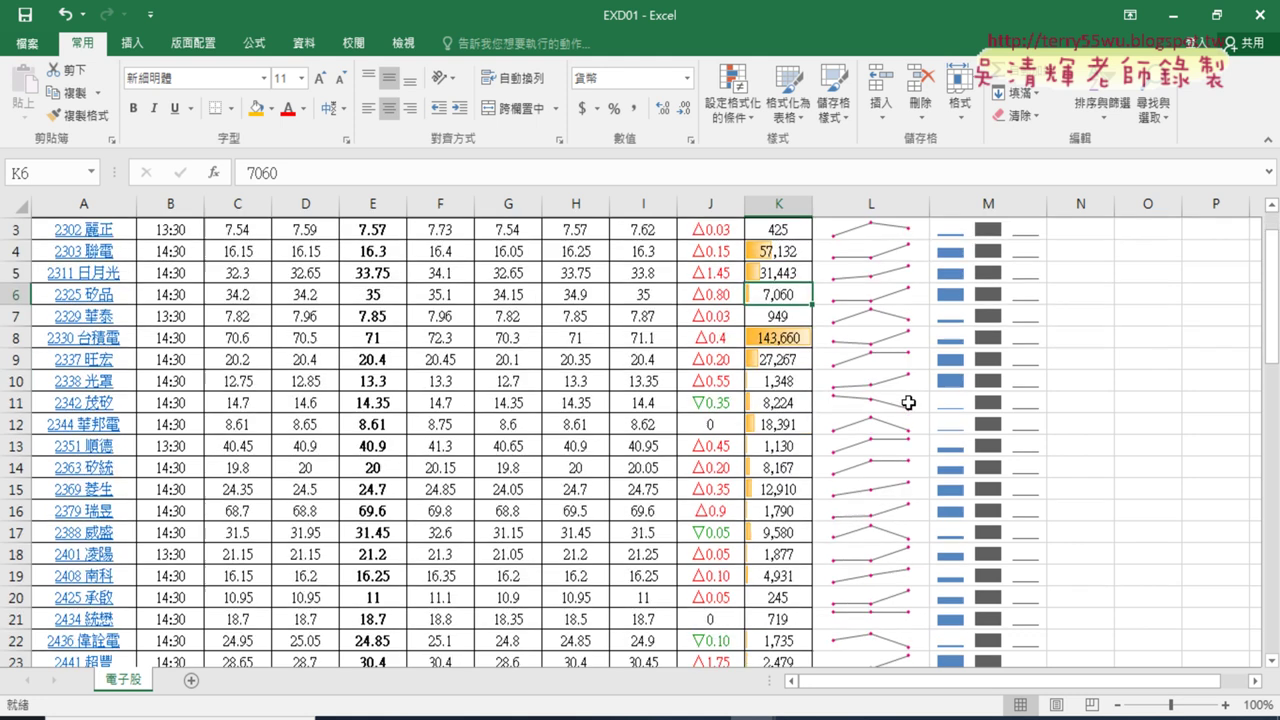
pyautogui.scroll(-3, 908, 402)
pyautogui.scroll(-3, 908, 405)
pyautogui.scroll(-4, 908, 408)
pyautogui.scroll(10, 908, 408)
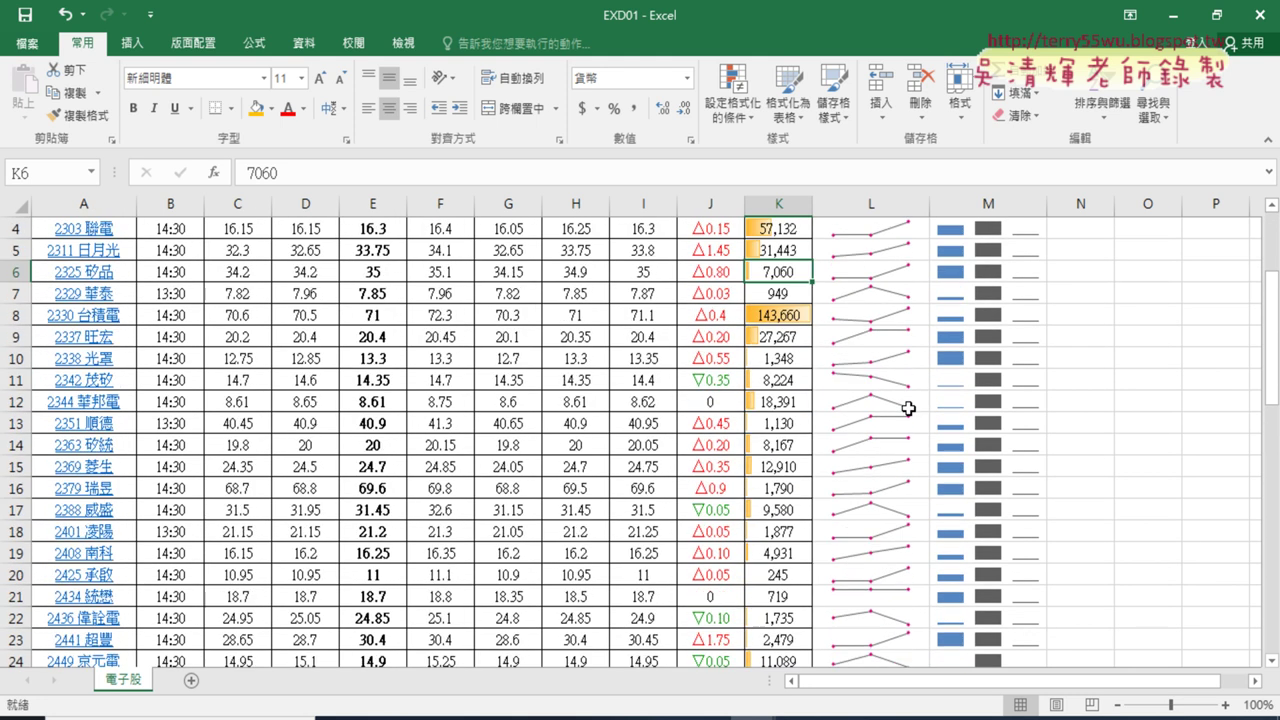
pyautogui.scroll(1, 905, 406)
pyautogui.click(781, 202)
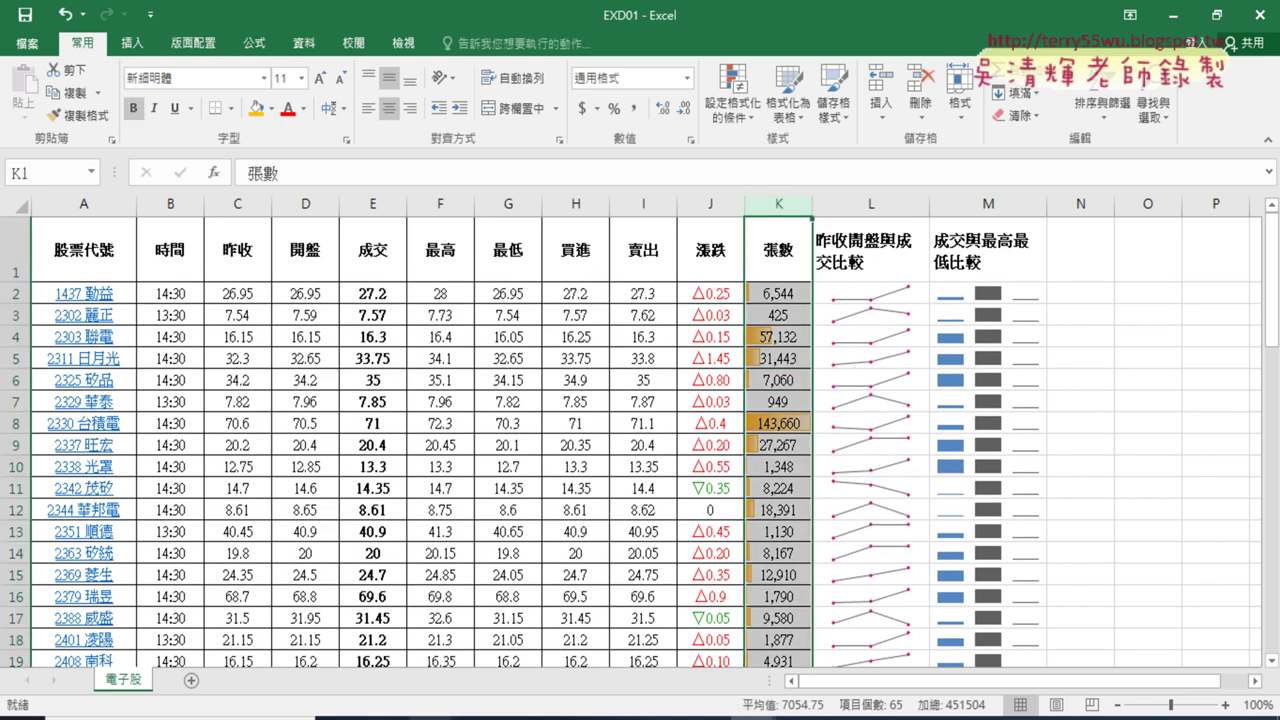
# Reapply the orange gradient data bars to the whole of column K
pyautogui.click(385, 718)
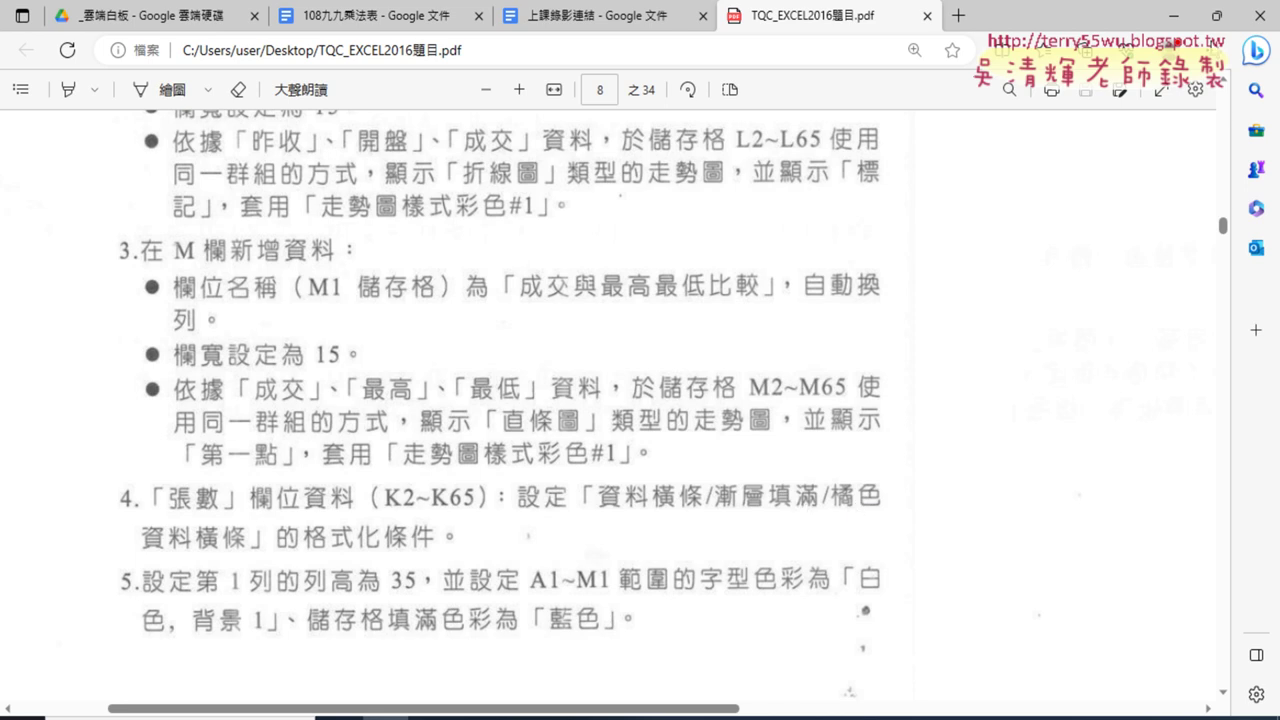
pyautogui.click(1171, 15)
pyautogui.click(733, 90)
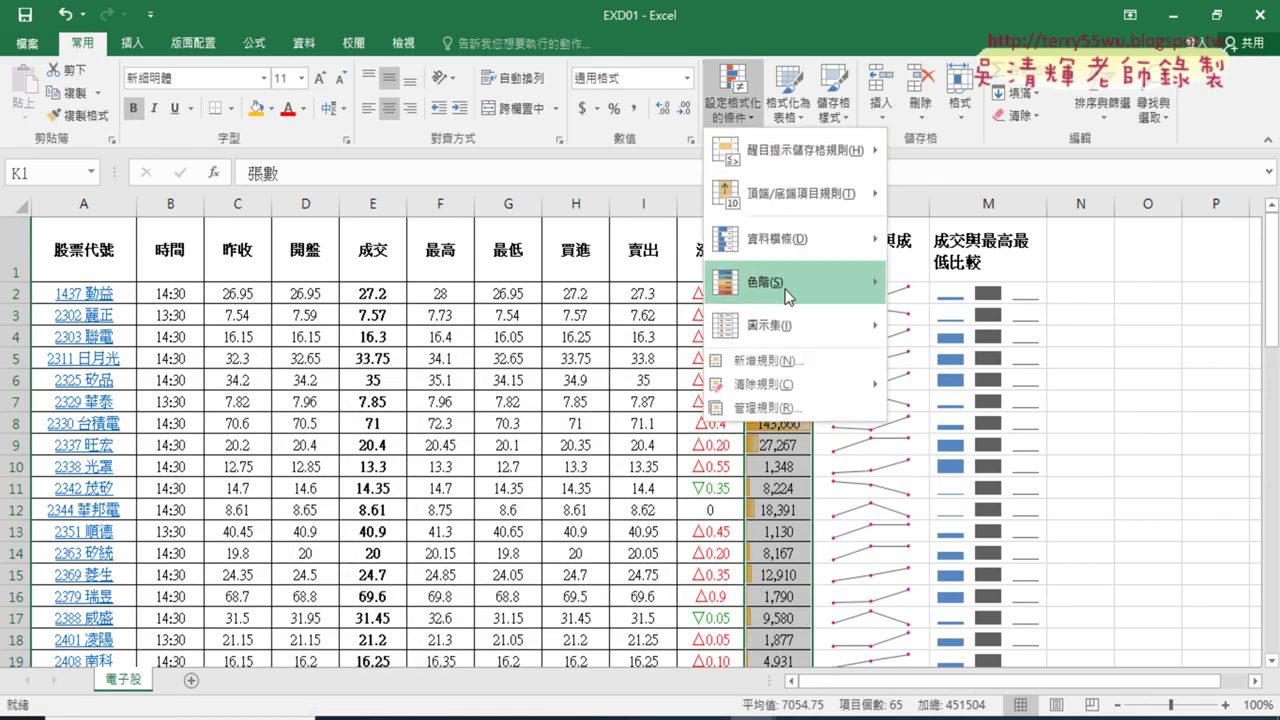
pyautogui.moveTo(798, 241)
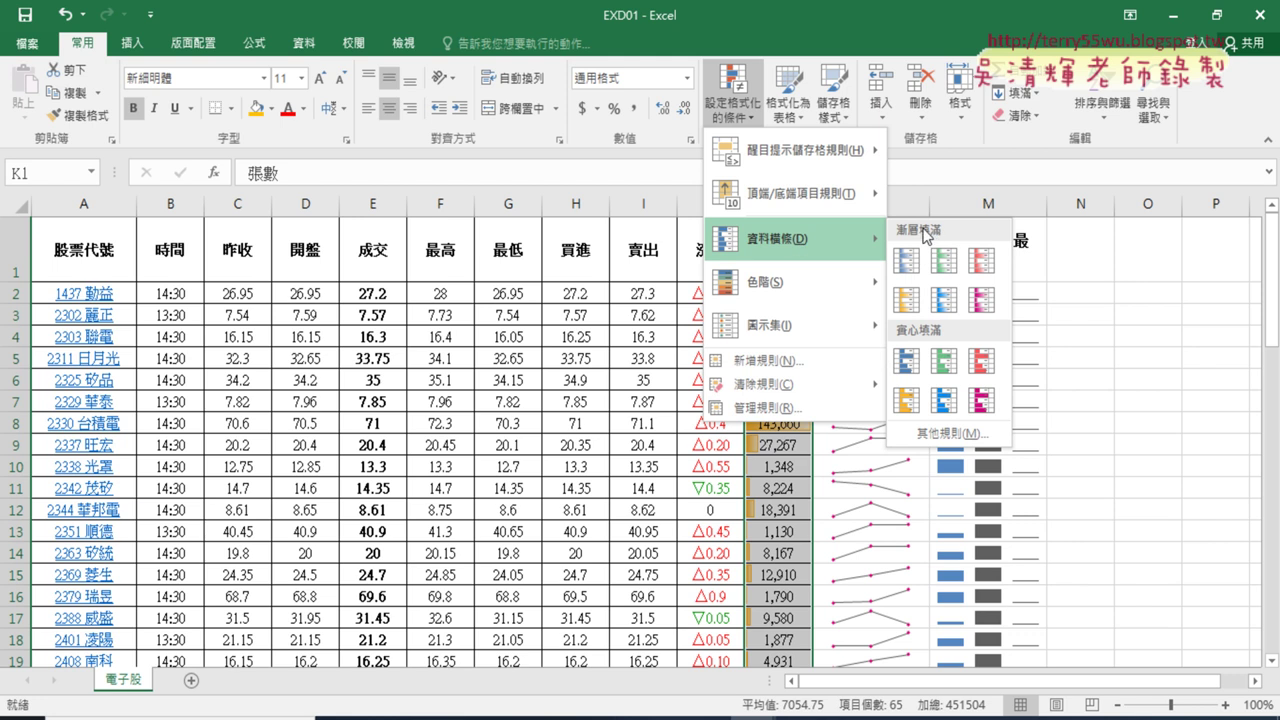
pyautogui.click(906, 300)
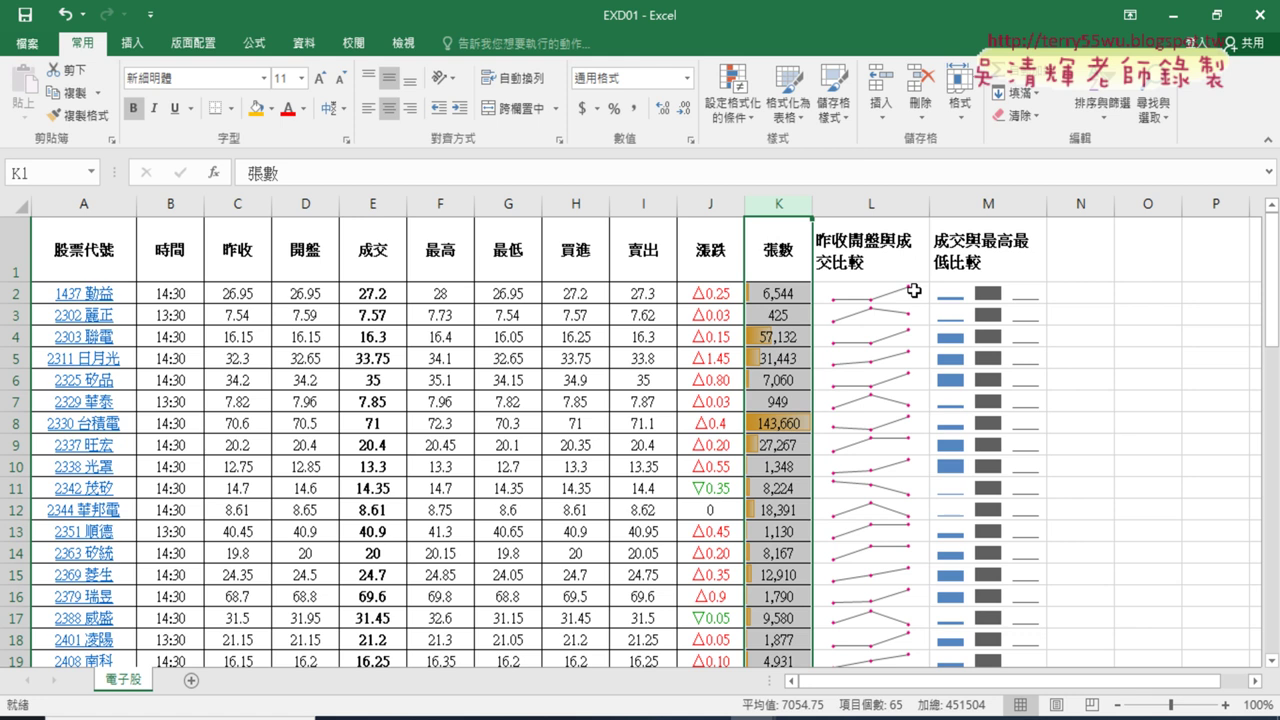
pyautogui.click(385, 717)
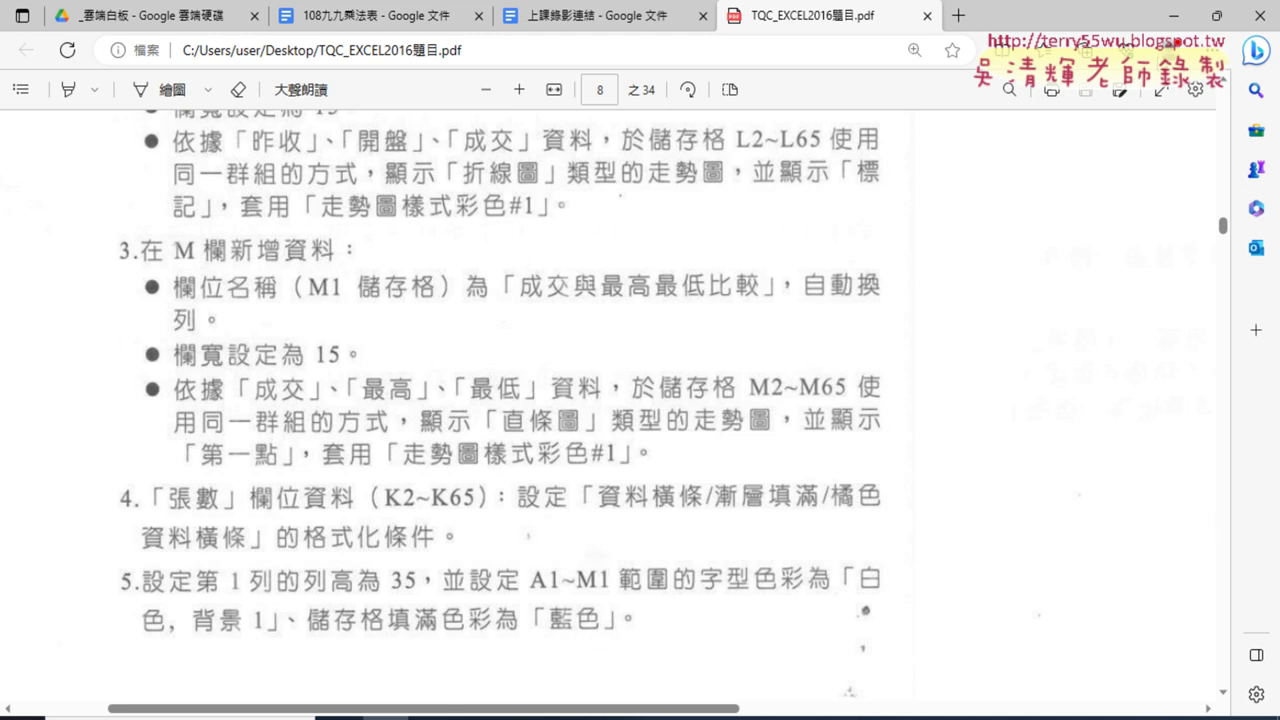
# Minimize Edge to return to the EXD01 workbook
pyautogui.click(1180, 16)
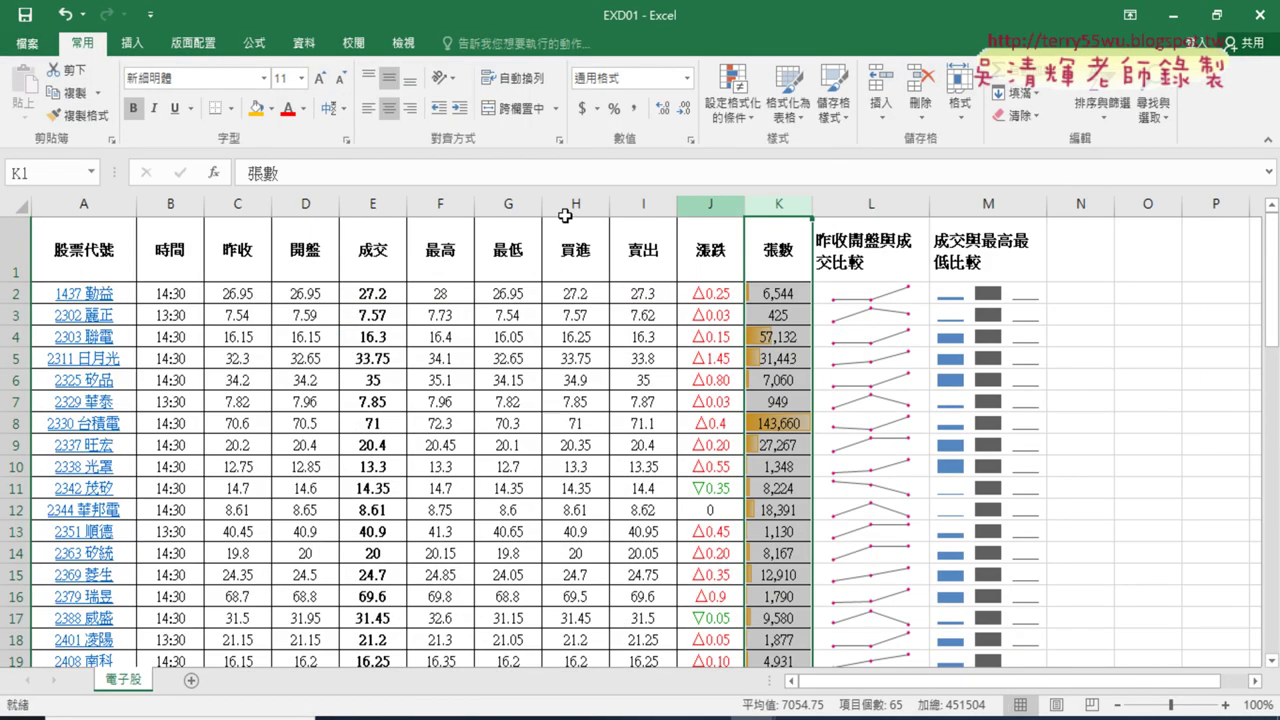
# Change row 1's height from 49.5 to 35
pyautogui.click(17, 248)
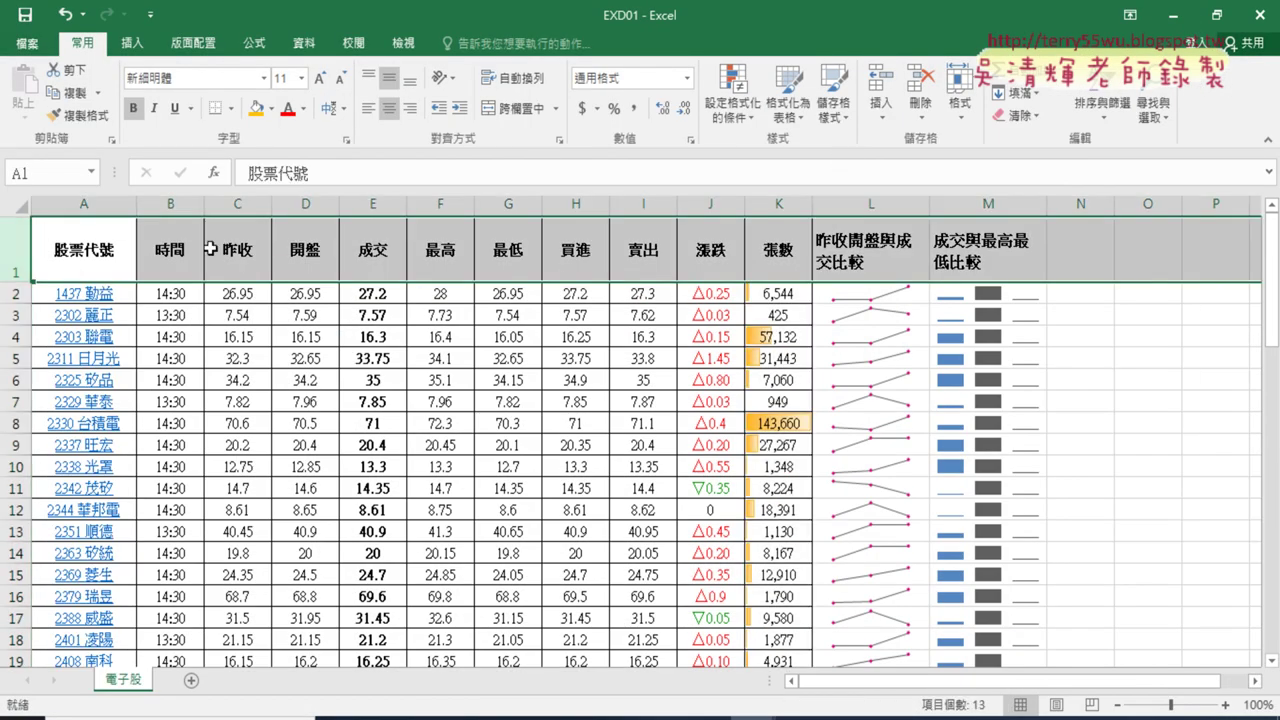
pyautogui.rightClick(427, 250)
pyautogui.click(488, 486)
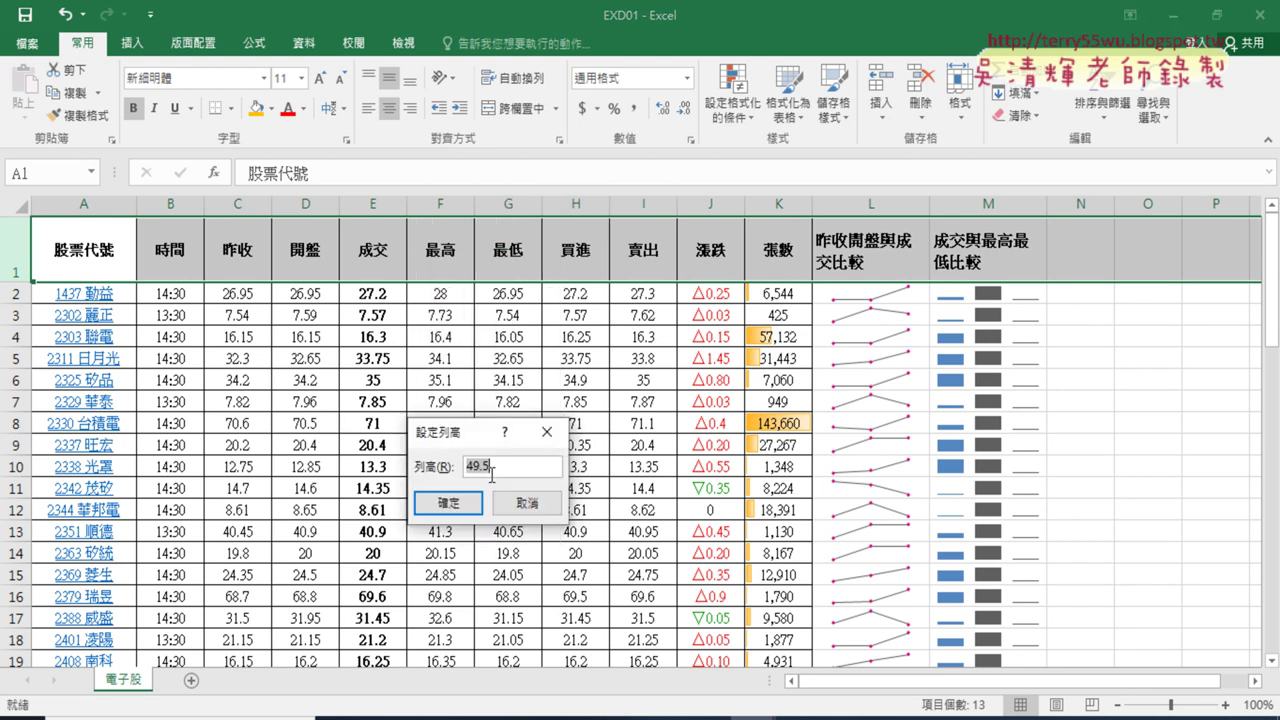
pyautogui.press('BackSpace')
pyautogui.write('35')
pyautogui.click(456, 504)
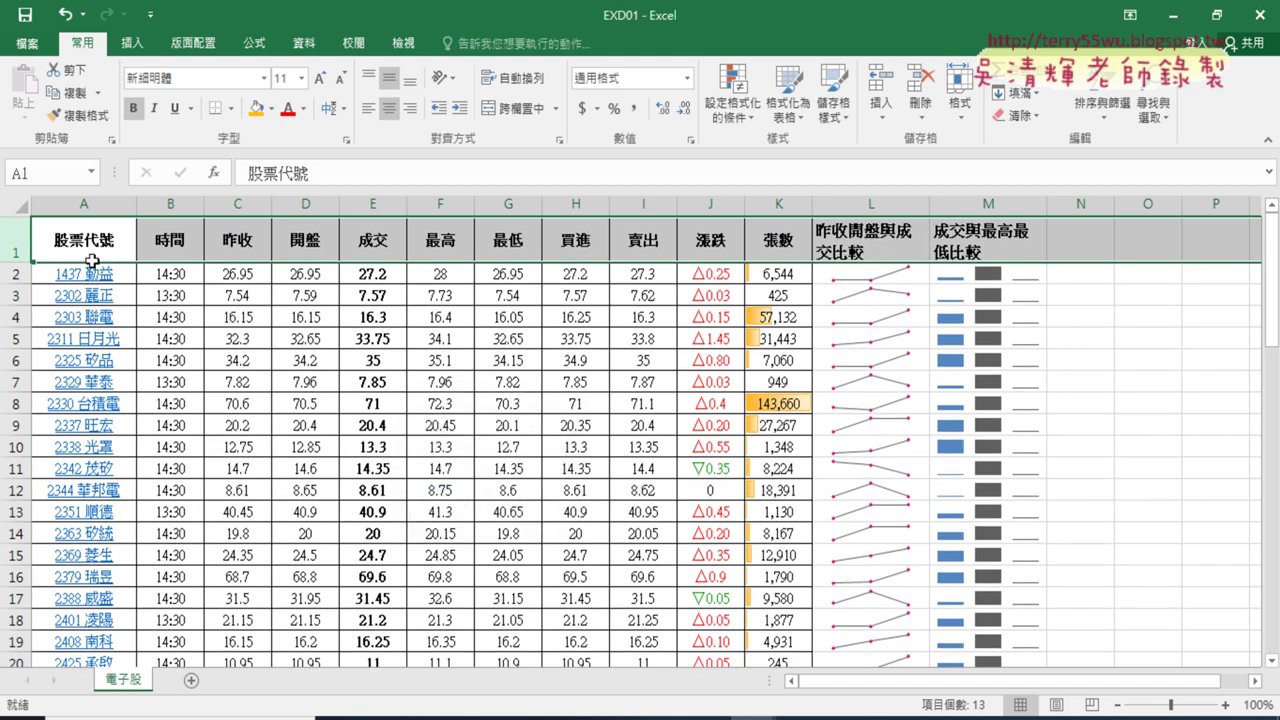
pyautogui.moveTo(76, 244); pyautogui.dragTo(968, 238)
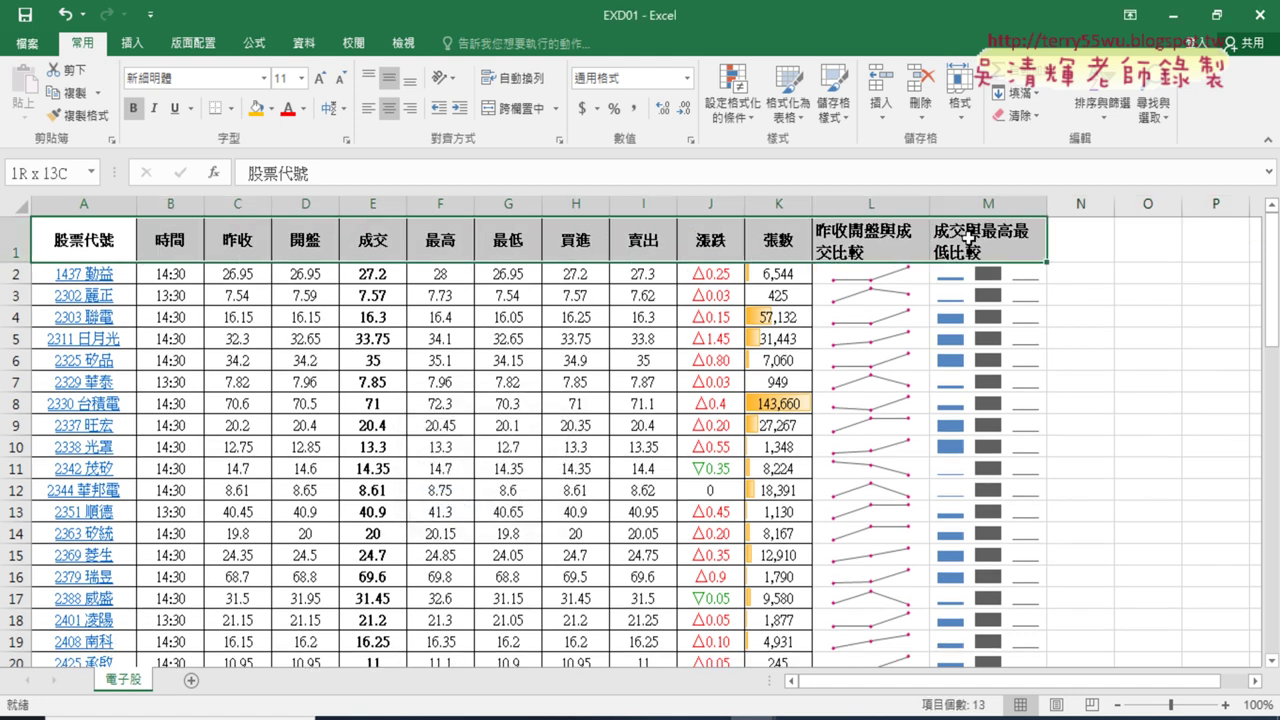
# Give header cells A1:M1 white (Background 1) font colour and a blue fill
pyautogui.click(303, 108)
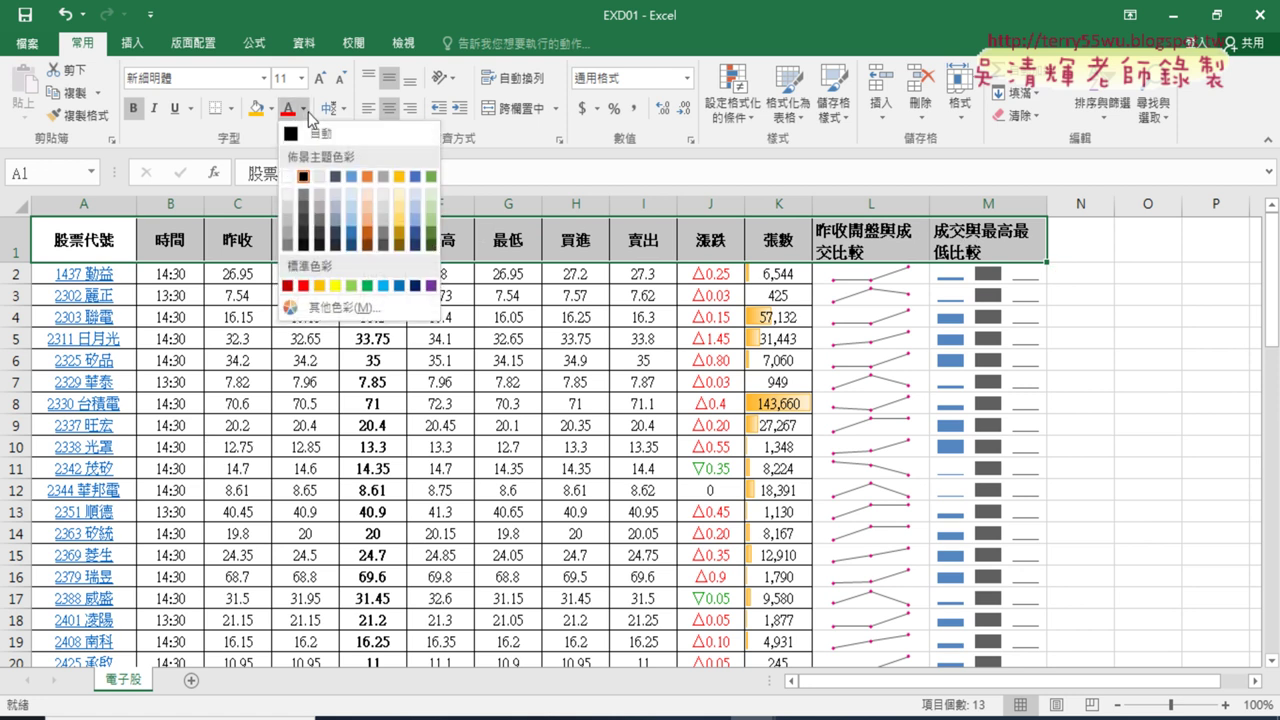
pyautogui.click(289, 178)
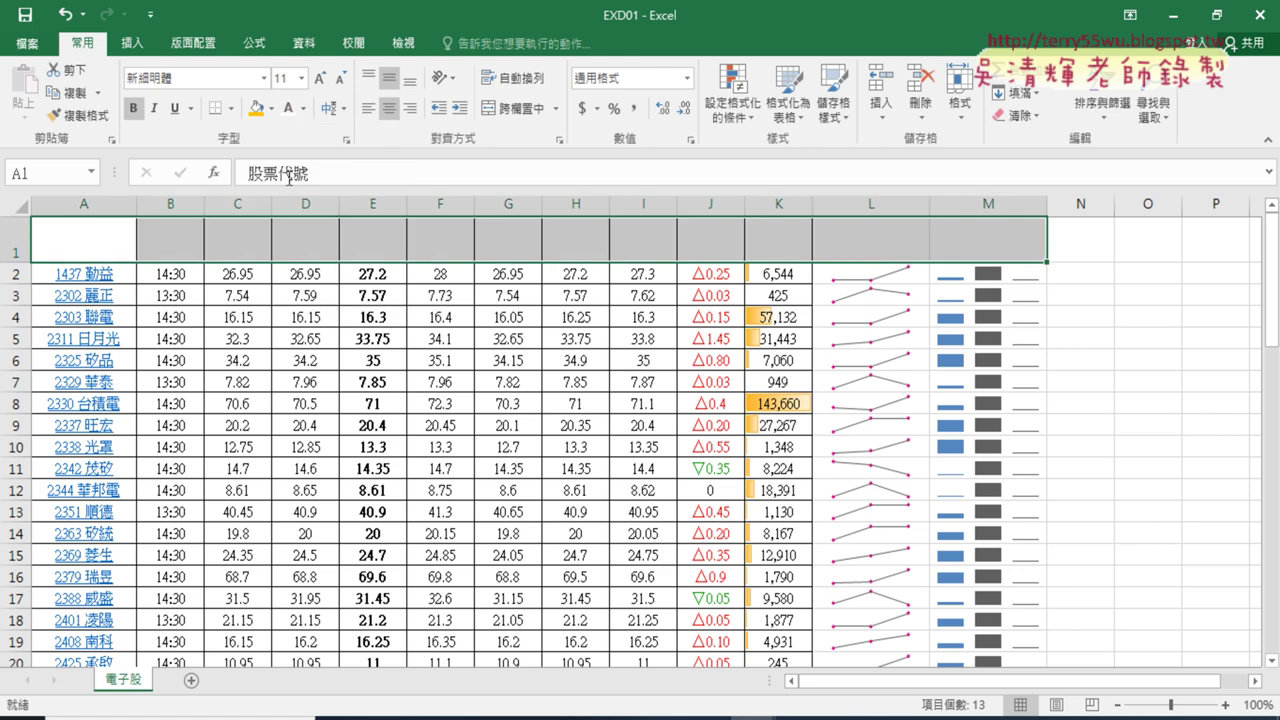
pyautogui.click(271, 108)
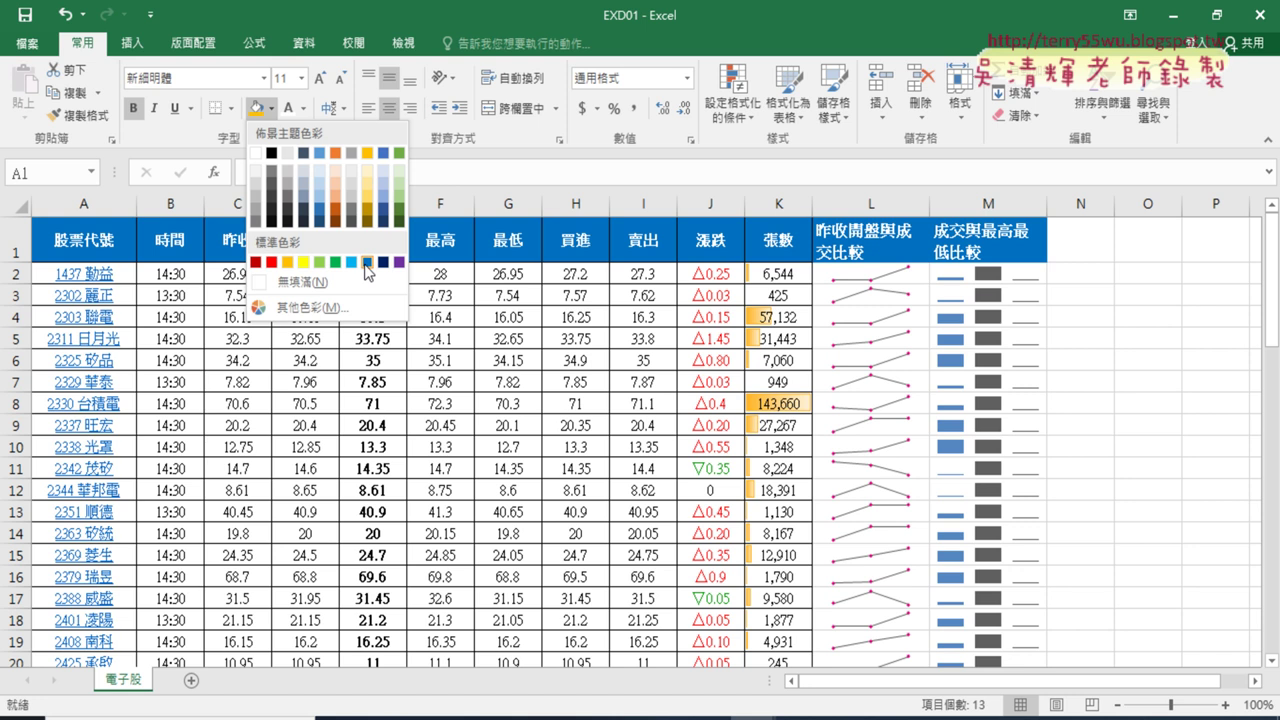
pyautogui.click(368, 264)
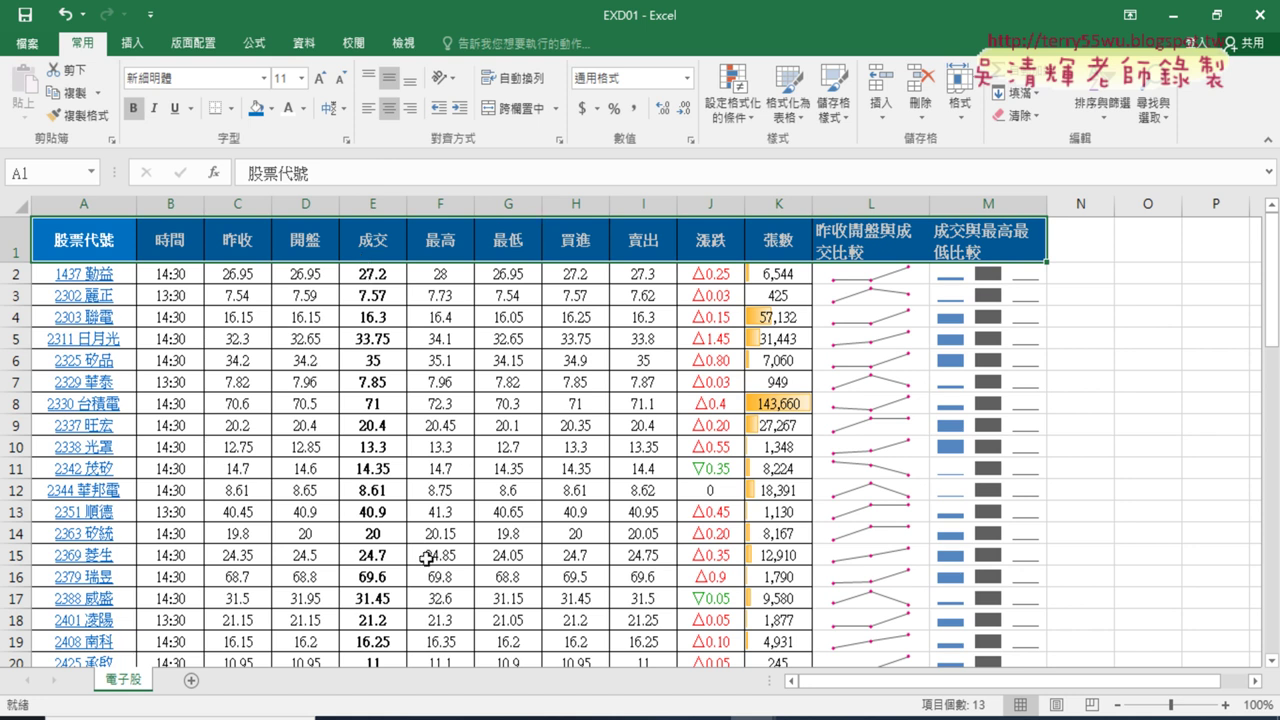
pyautogui.click(385, 716)
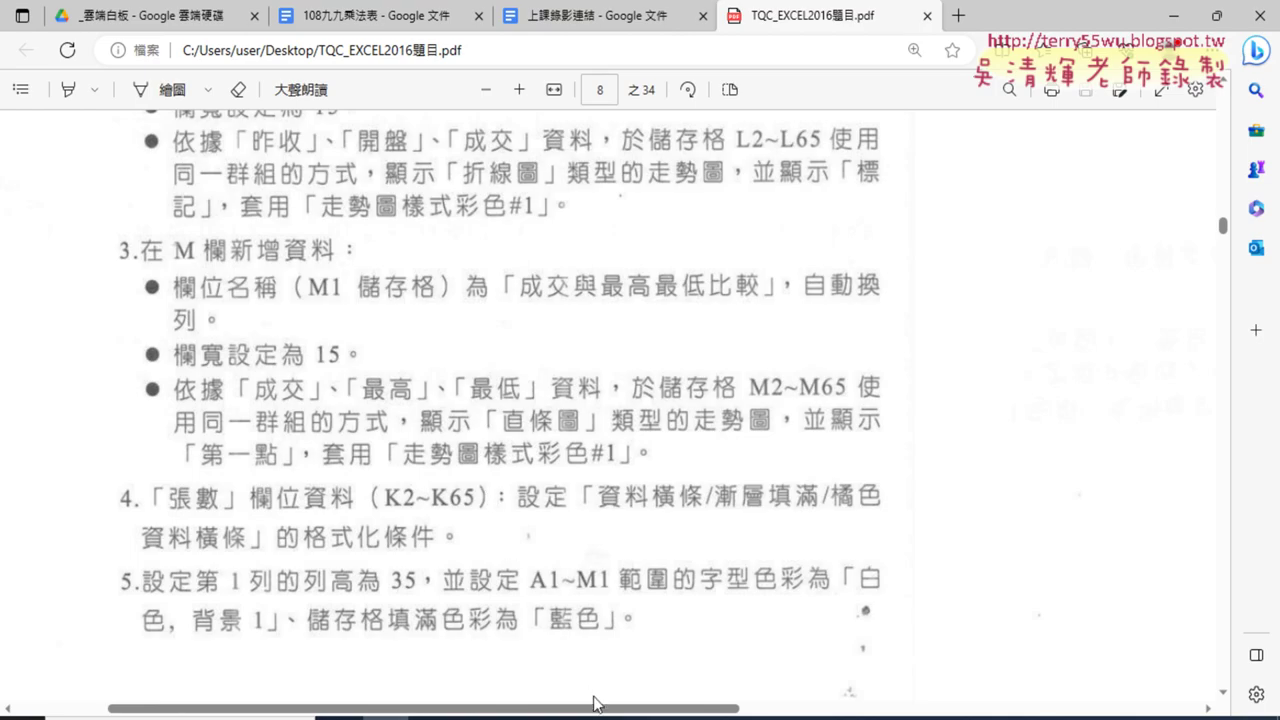
# Scroll the PDF to item 6's border requirements for A1–M65 and the sample result, then go back to Excel
pyautogui.hscroll(10, 640, 400)
pyautogui.hscroll(5, 893, 480)
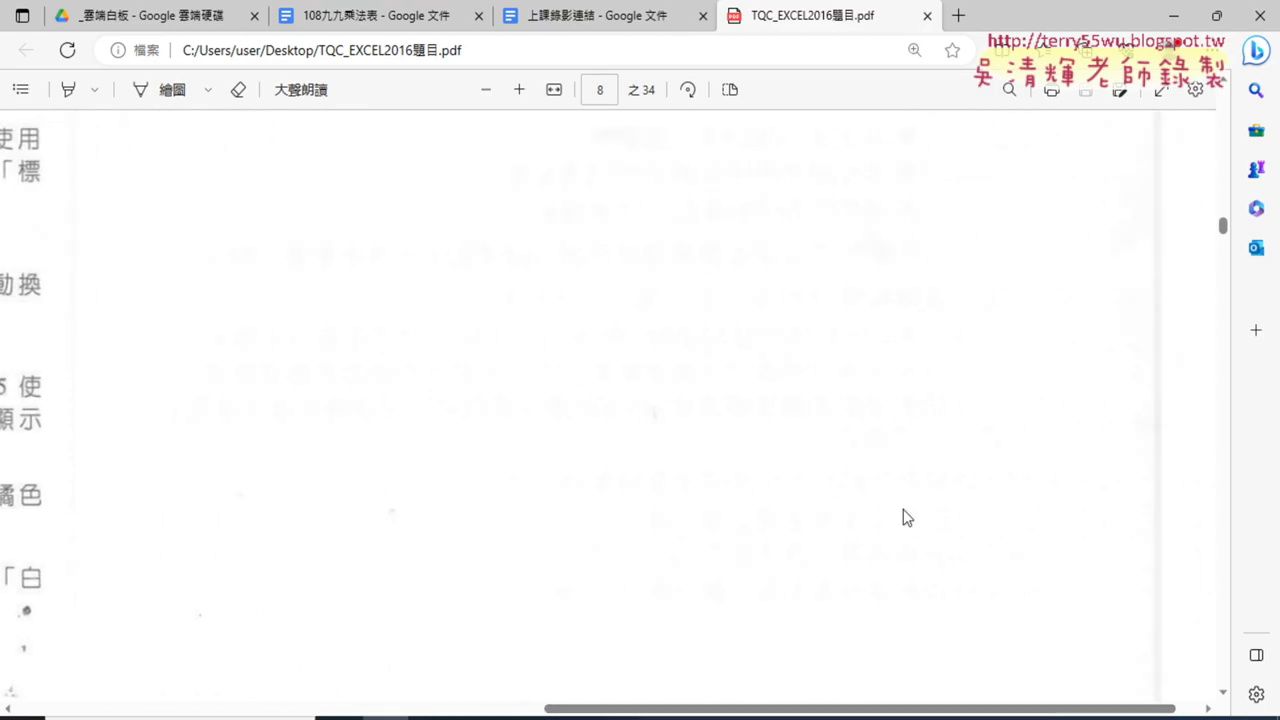
pyautogui.scroll(1, 893, 480)
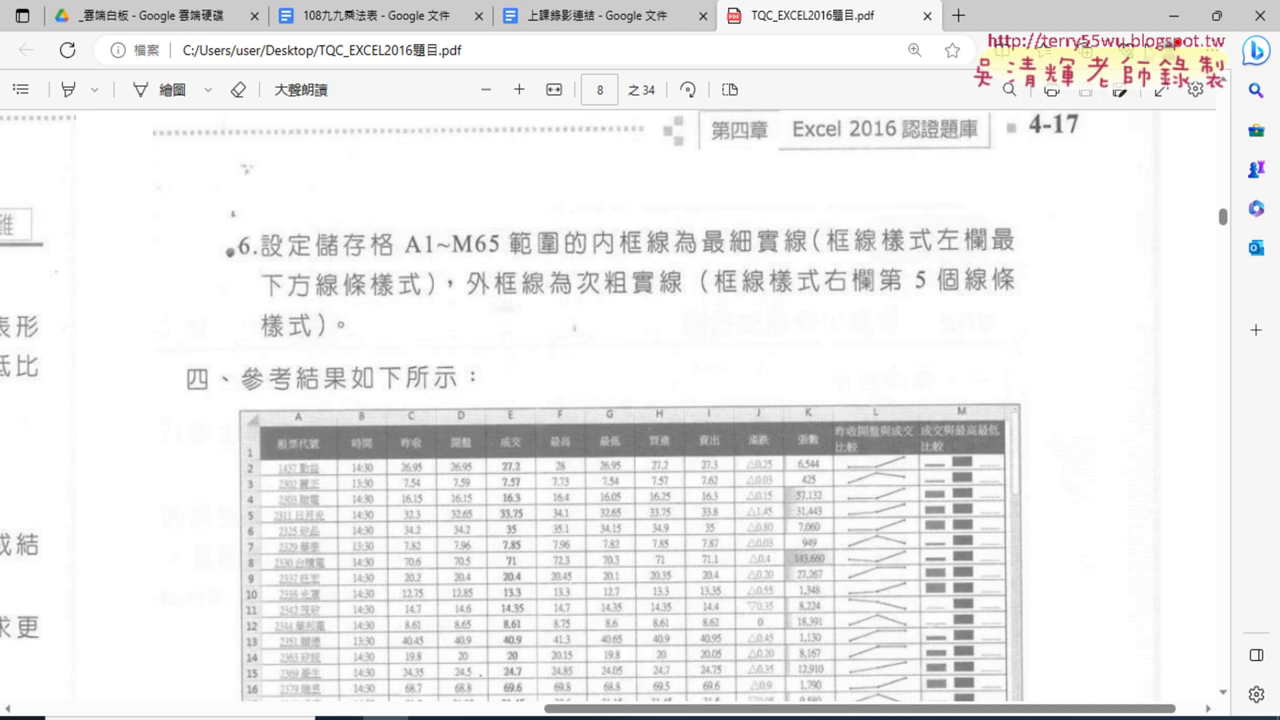
pyautogui.click(1174, 24)
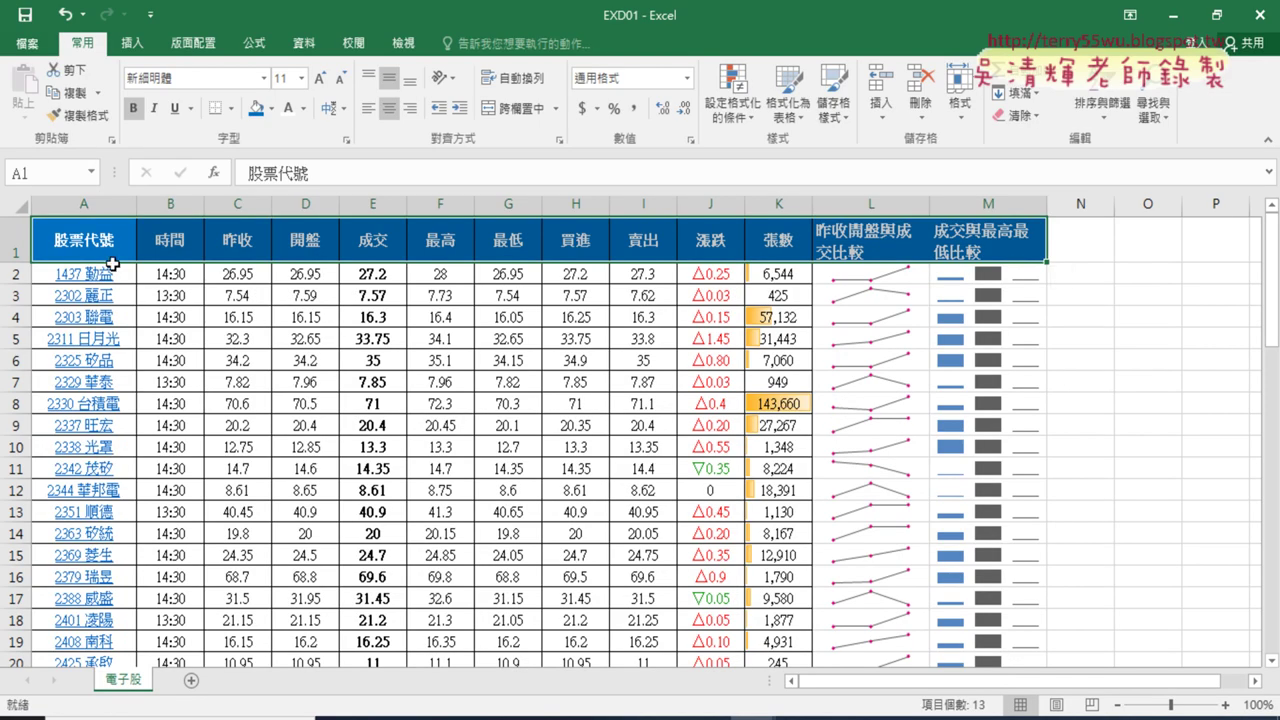
# Select A1:M65 and apply thin inside borders with a thick outline through More Borders
pyautogui.click(80, 246)
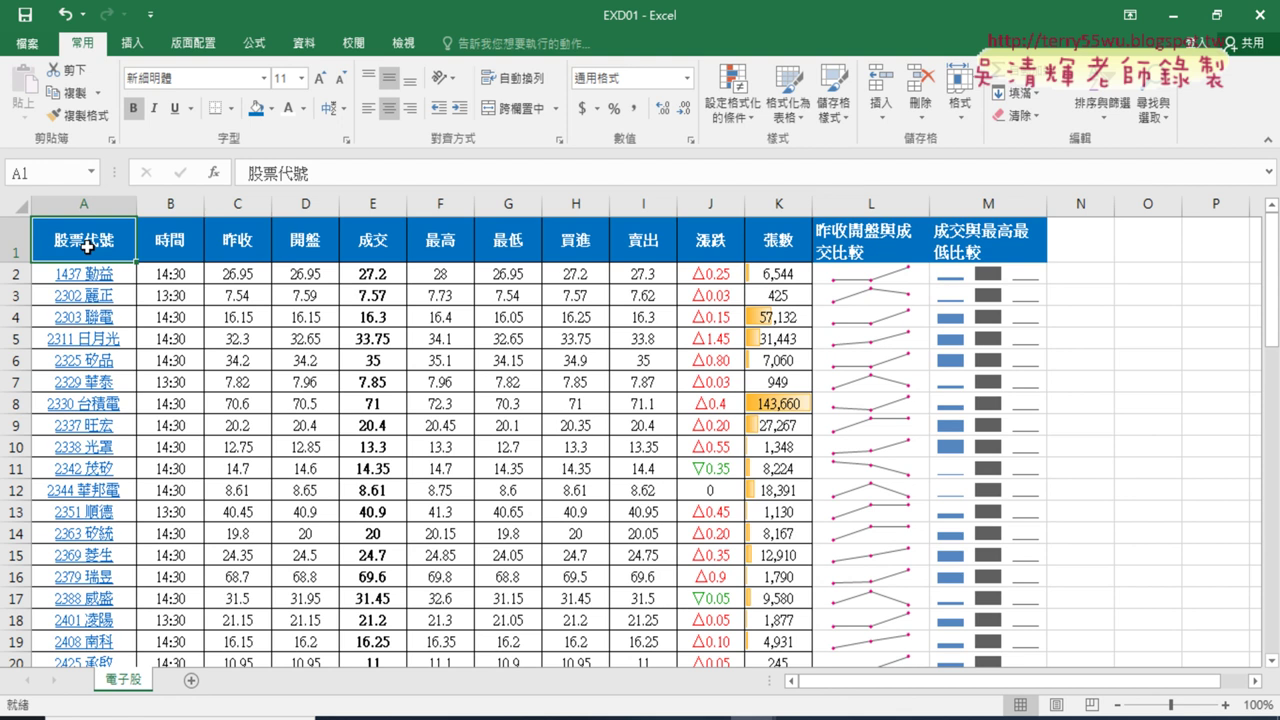
pyautogui.hotkey('ctrl', 'shift', 'Right')
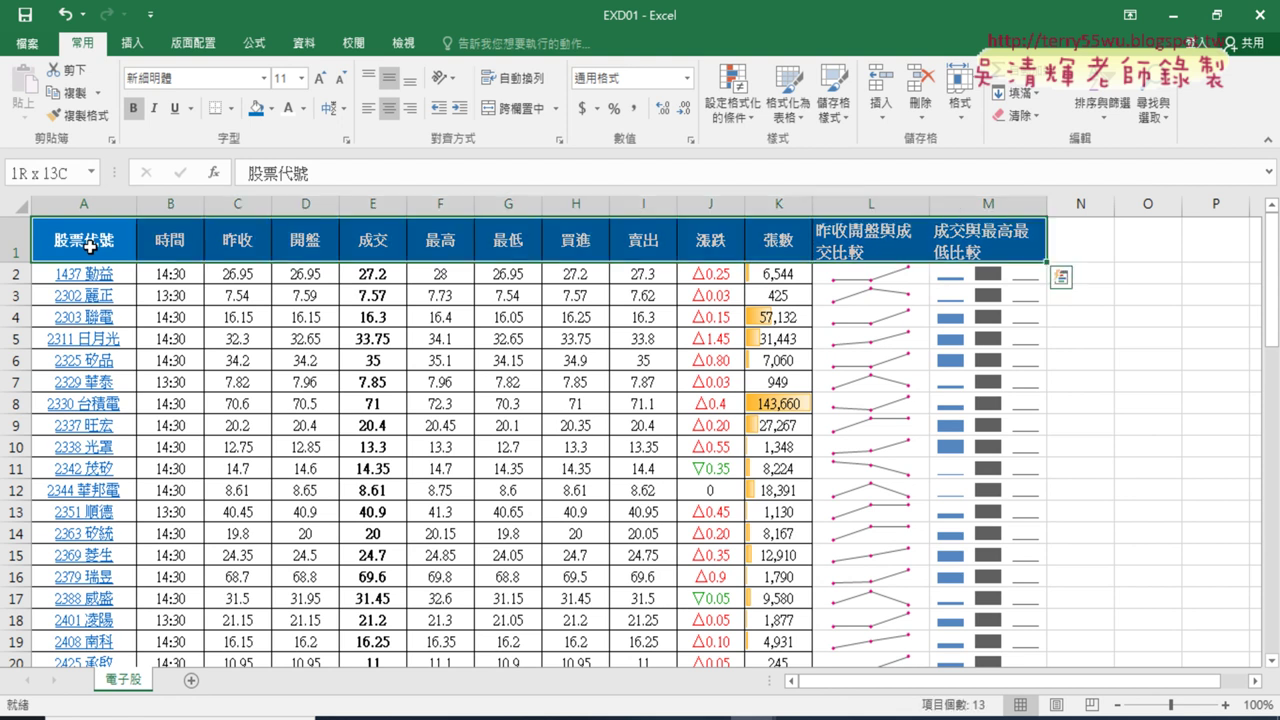
pyautogui.hotkey('ctrl', 'shift', 'Down')
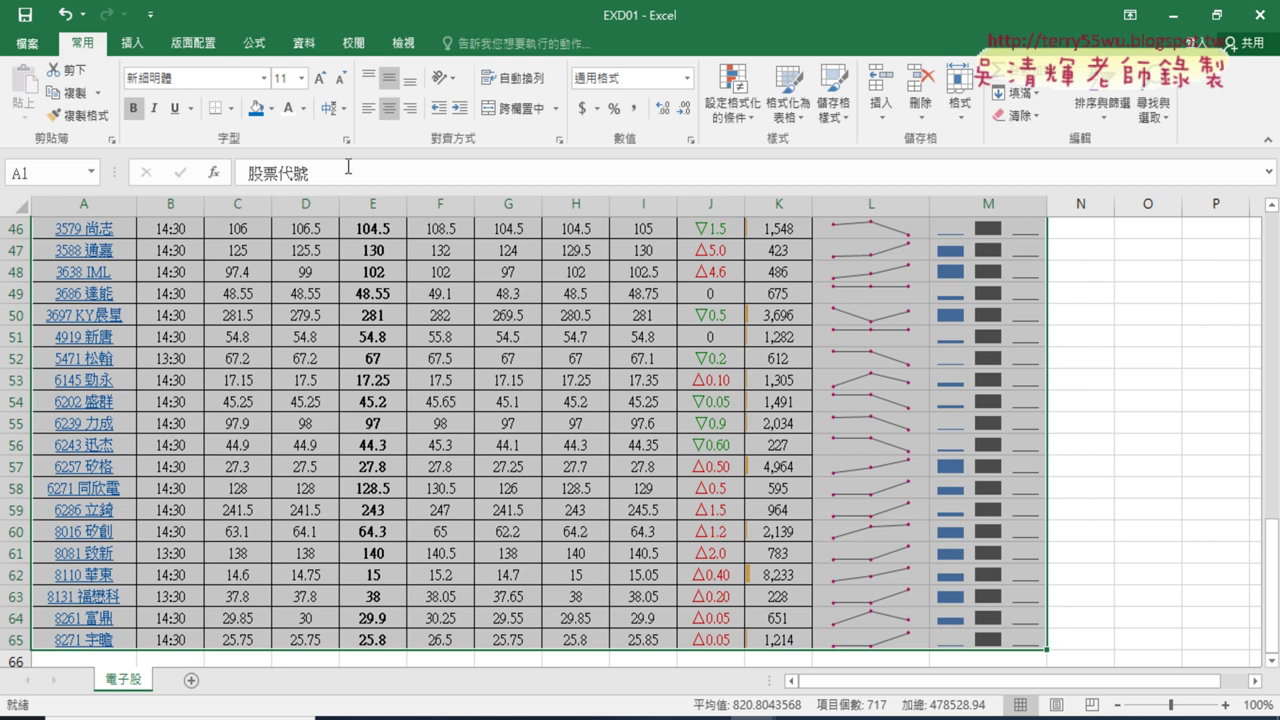
pyautogui.click(233, 108)
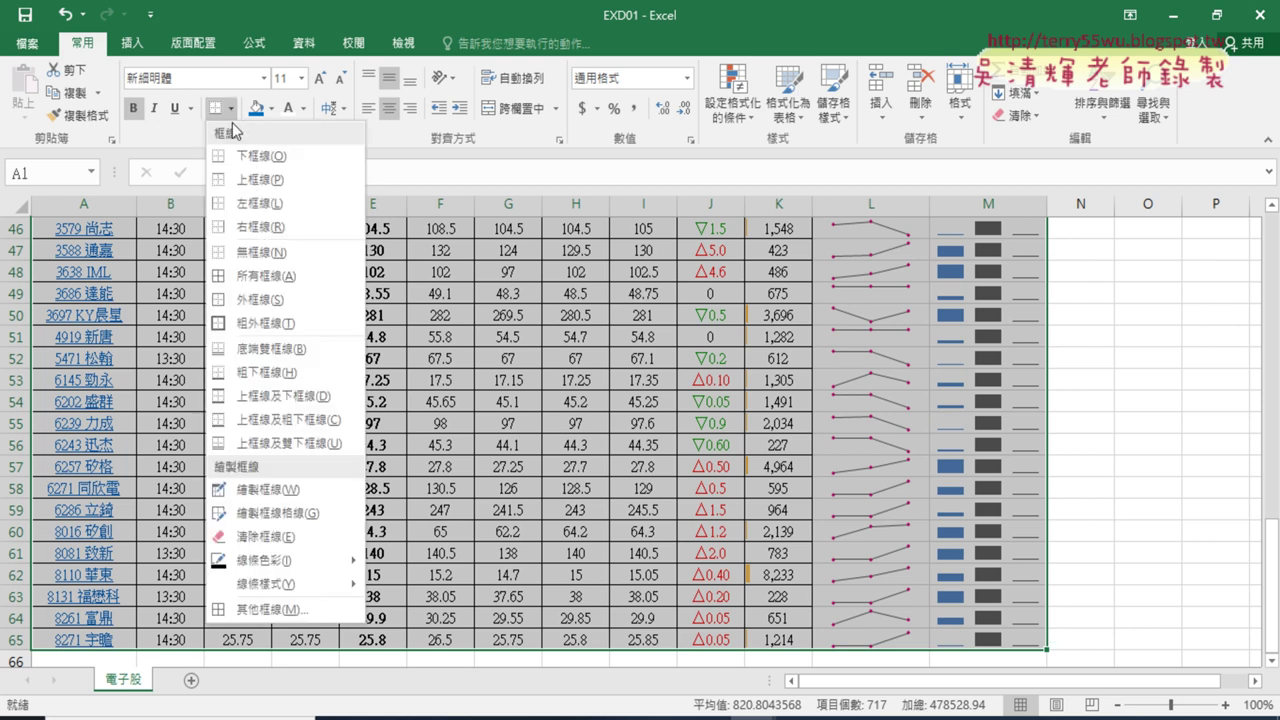
pyautogui.click(270, 609)
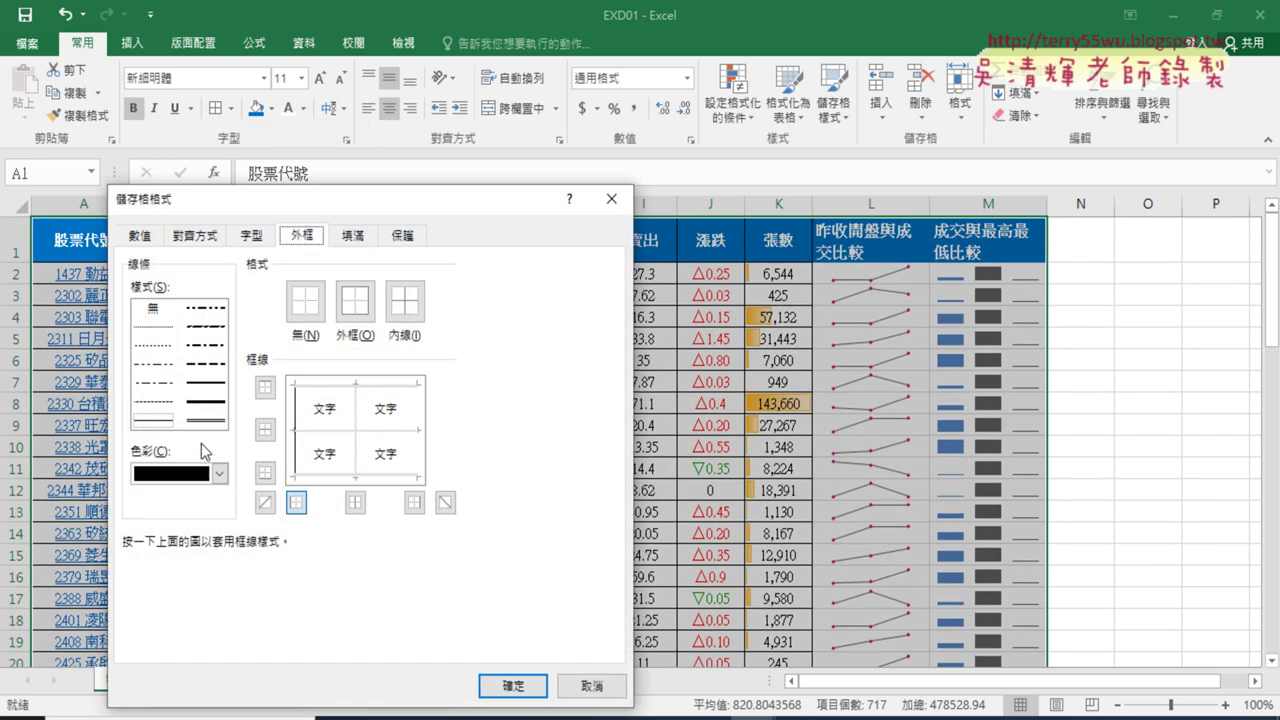
pyautogui.click(152, 428)
pyautogui.click(410, 313)
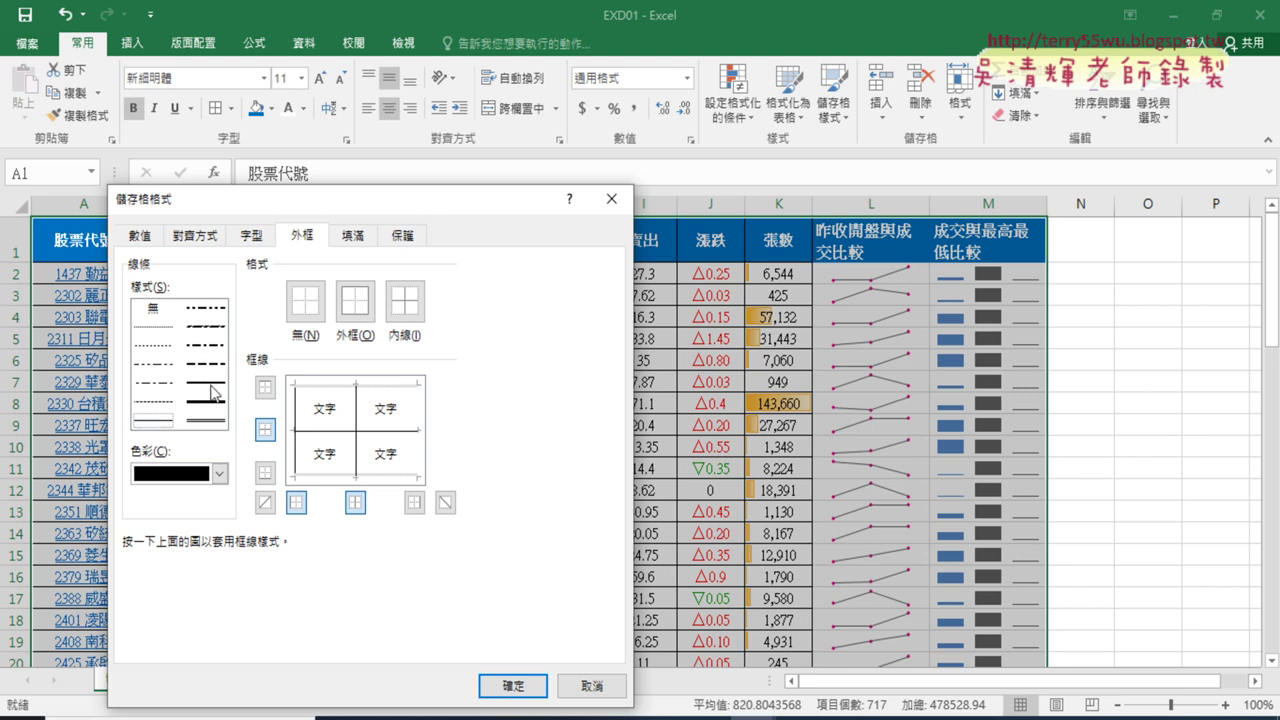
pyautogui.click(211, 384)
pyautogui.click(356, 302)
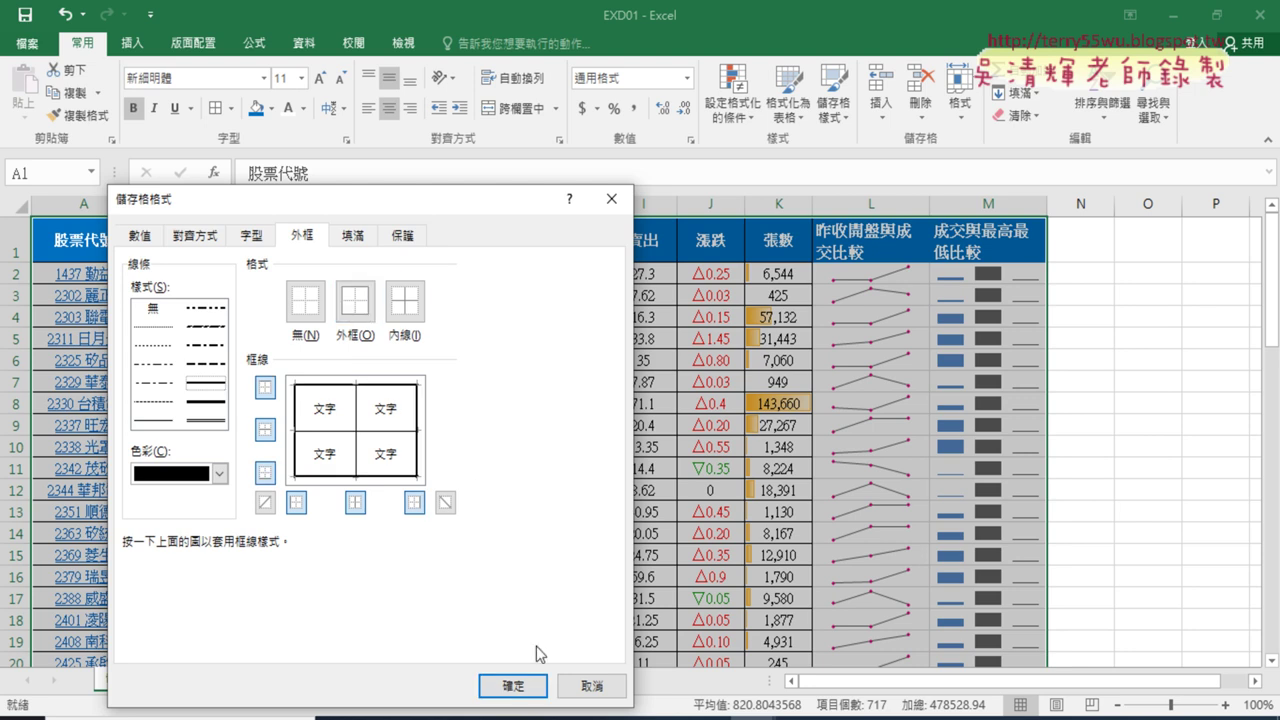
pyautogui.click(512, 686)
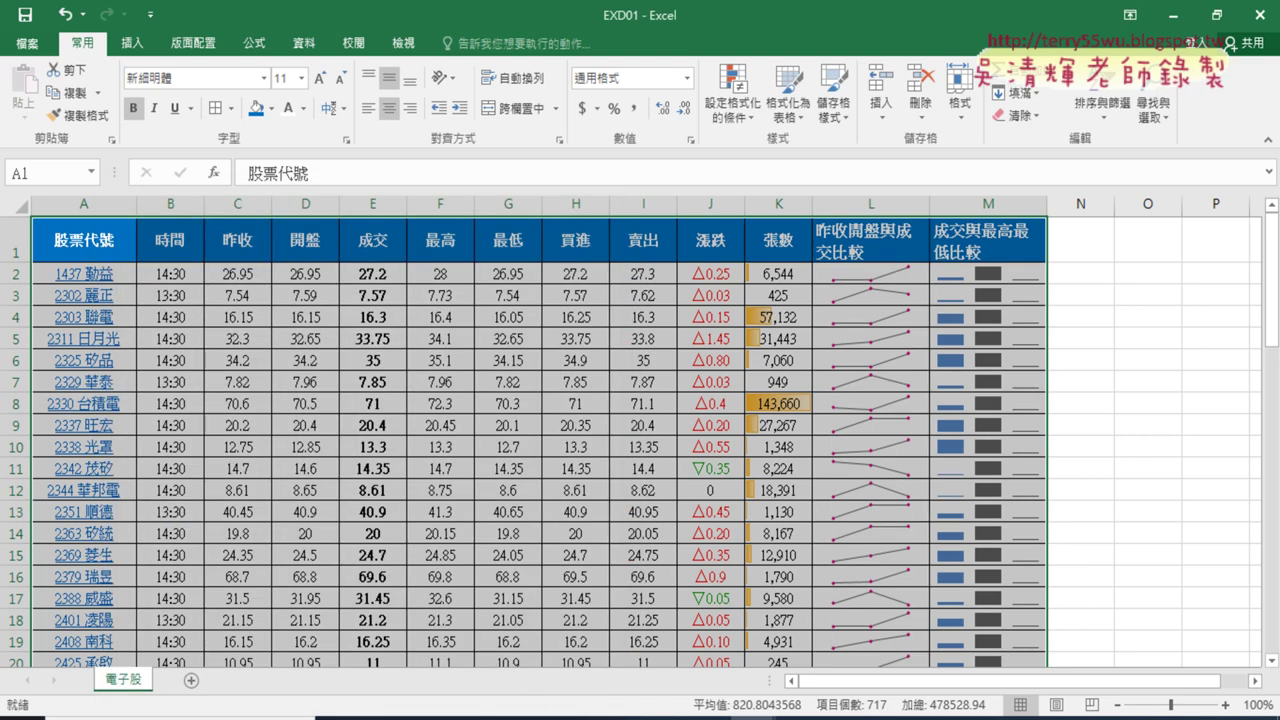
# Check the required file name in the exam PDF, then return to Excel's File Info page
pyautogui.moveTo(385, 718)
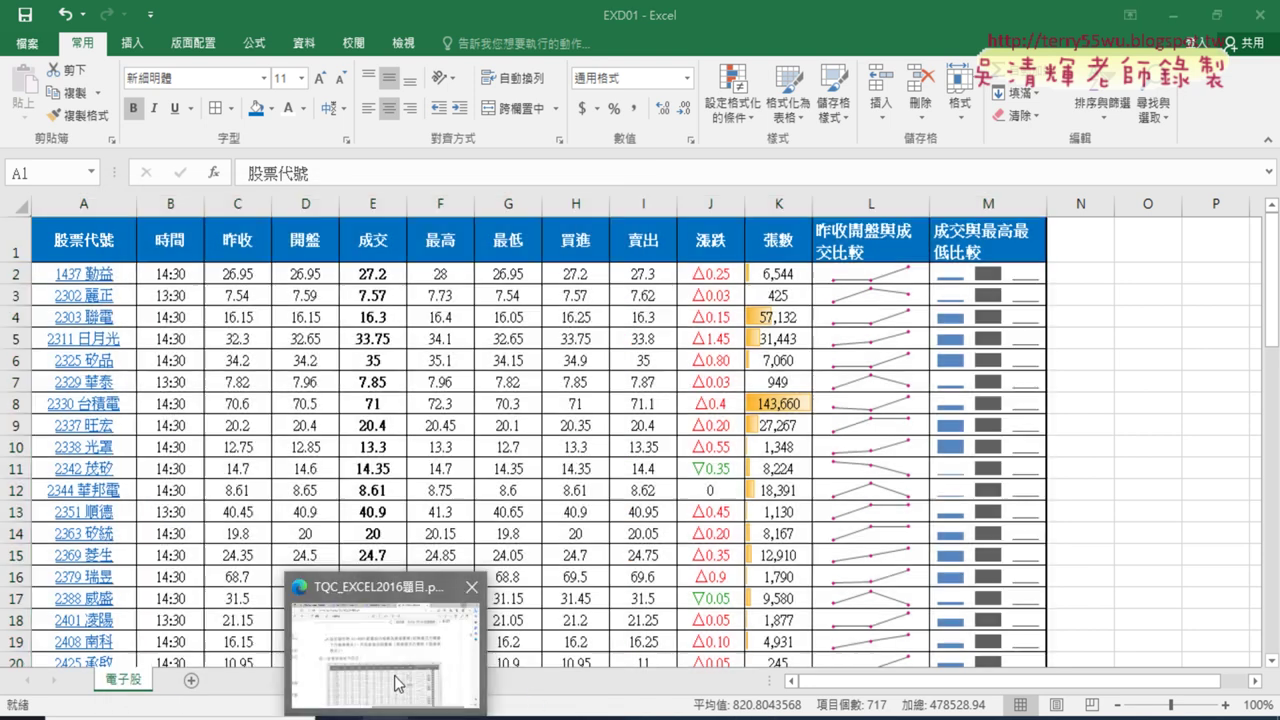
pyautogui.click(397, 680)
pyautogui.moveTo(630, 712); pyautogui.dragTo(279, 705)
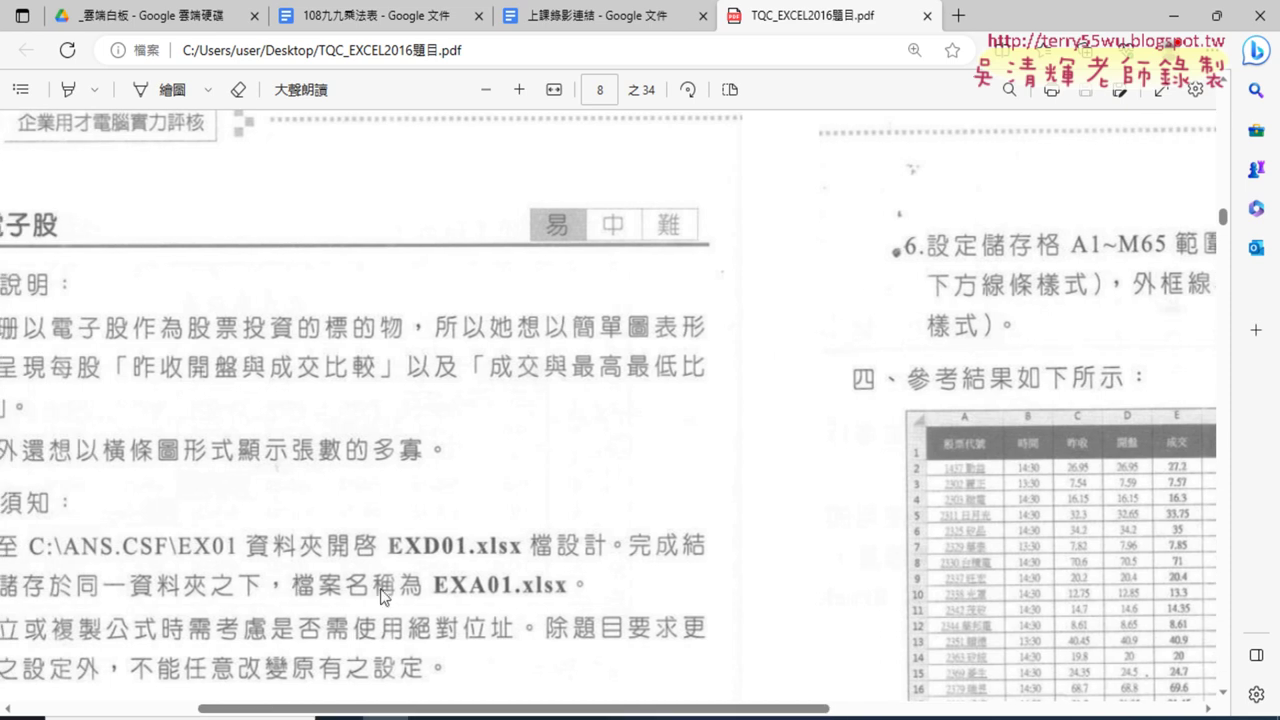
pyautogui.click(1173, 16)
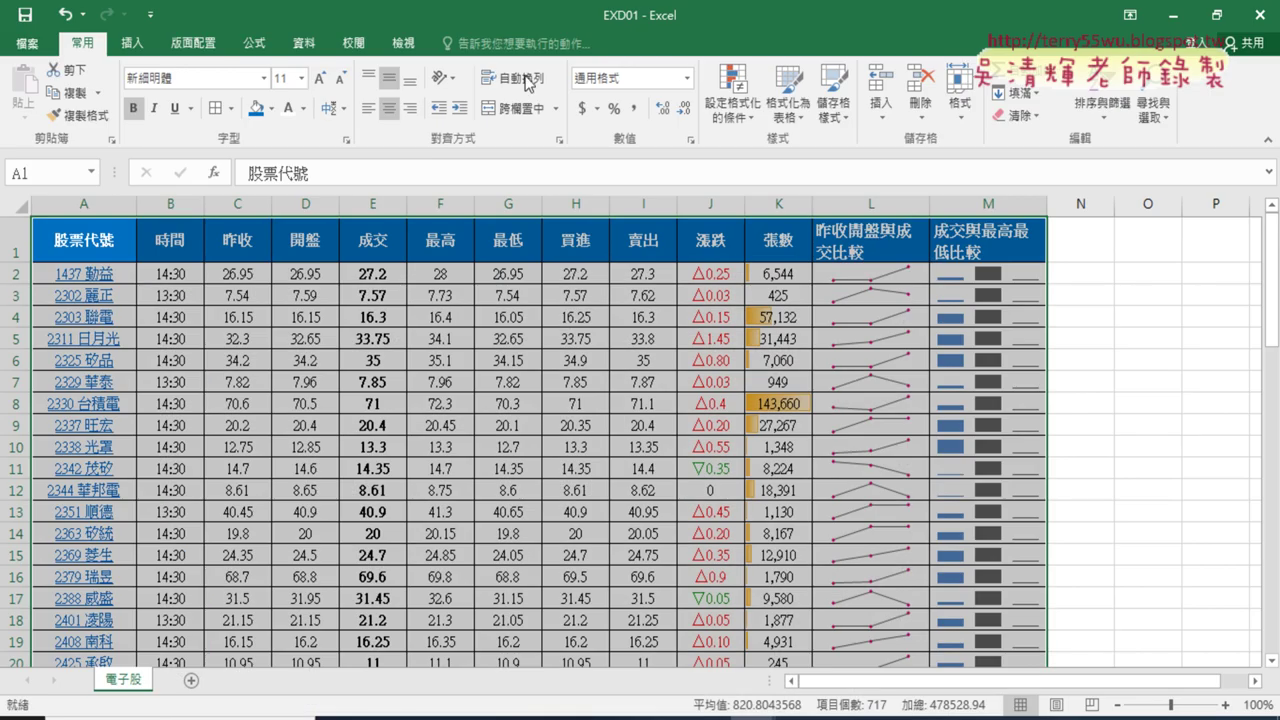
pyautogui.click(25, 45)
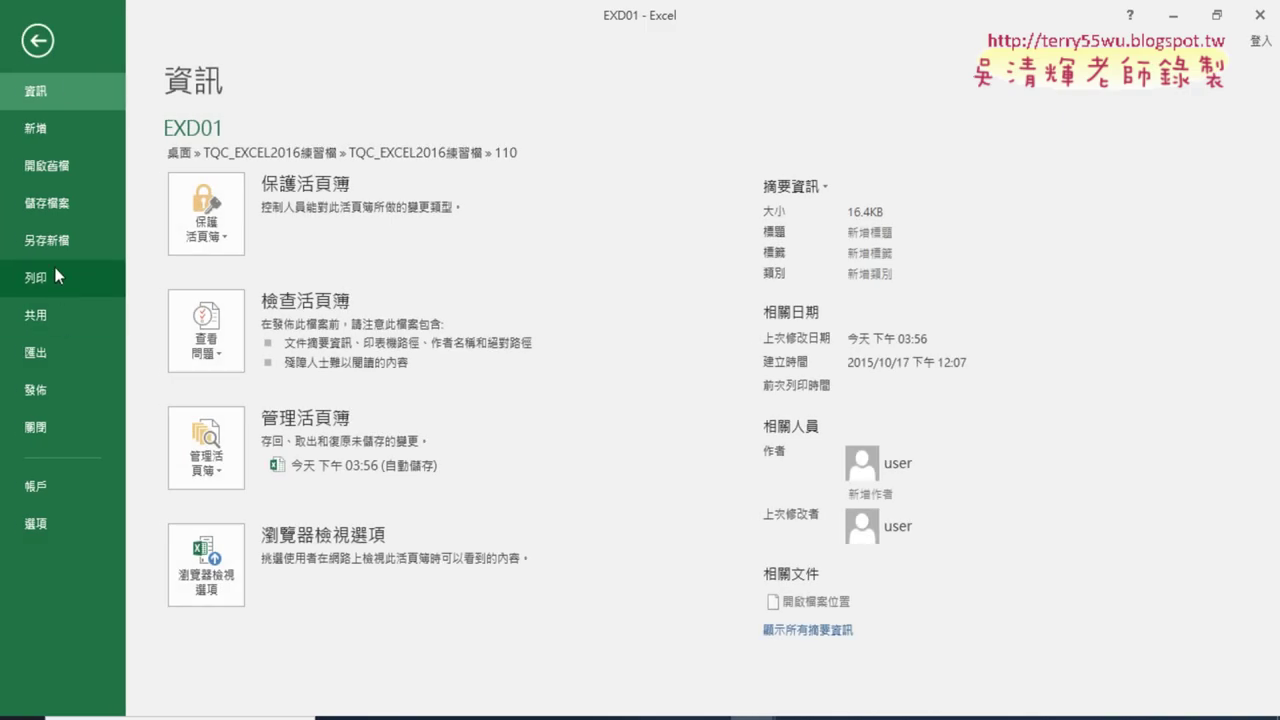
# Try saving the workbook as EXA01 via Save As, which triggers a name-conflict warning
pyautogui.click(95, 240)
pyautogui.click(277, 304)
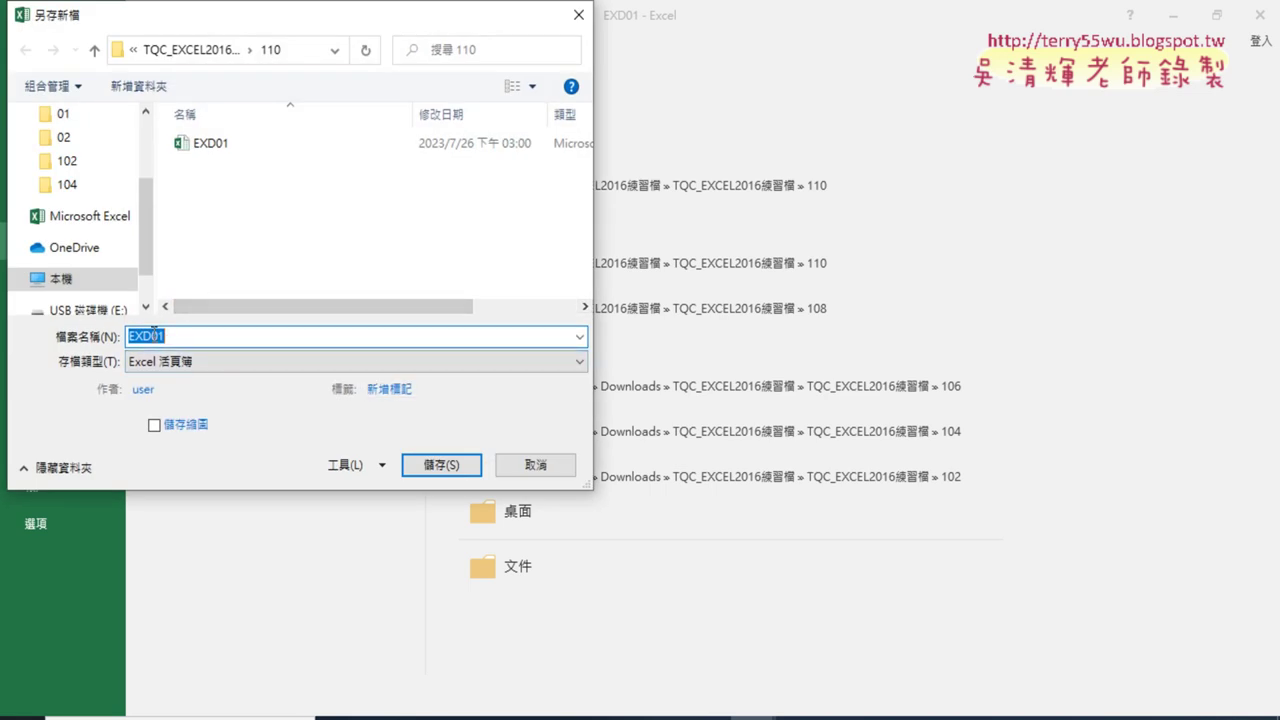
pyautogui.moveTo(142, 336); pyautogui.dragTo(151, 336)
pyautogui.write('A')
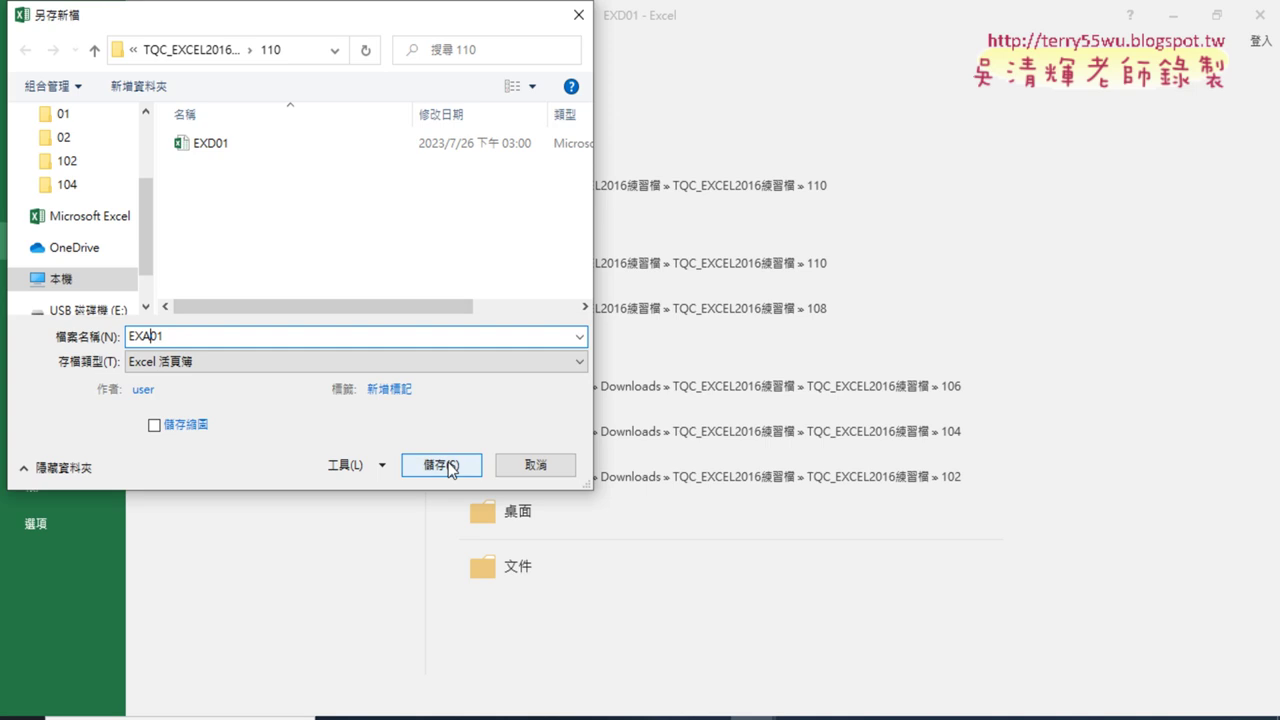
pyautogui.click(441, 465)
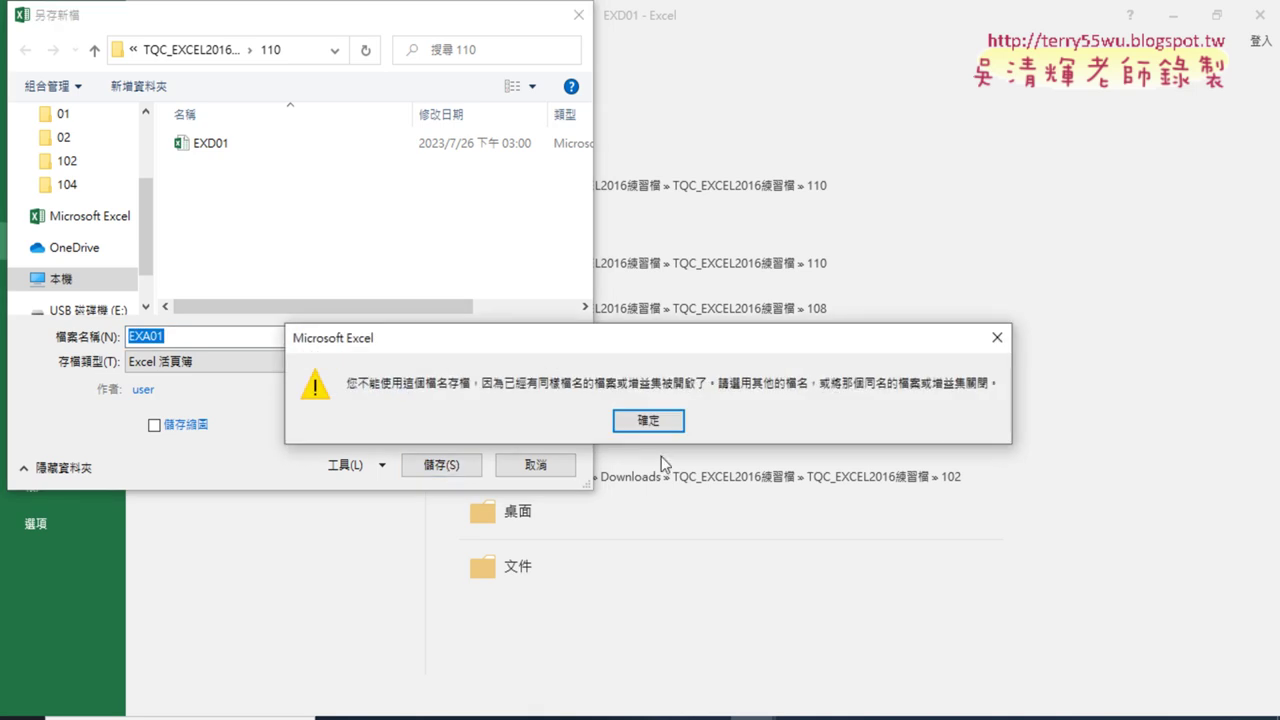
pyautogui.click(652, 421)
# Cancel the save and close the other already-open EXA01 workbook
pyautogui.moveTo(753, 716)
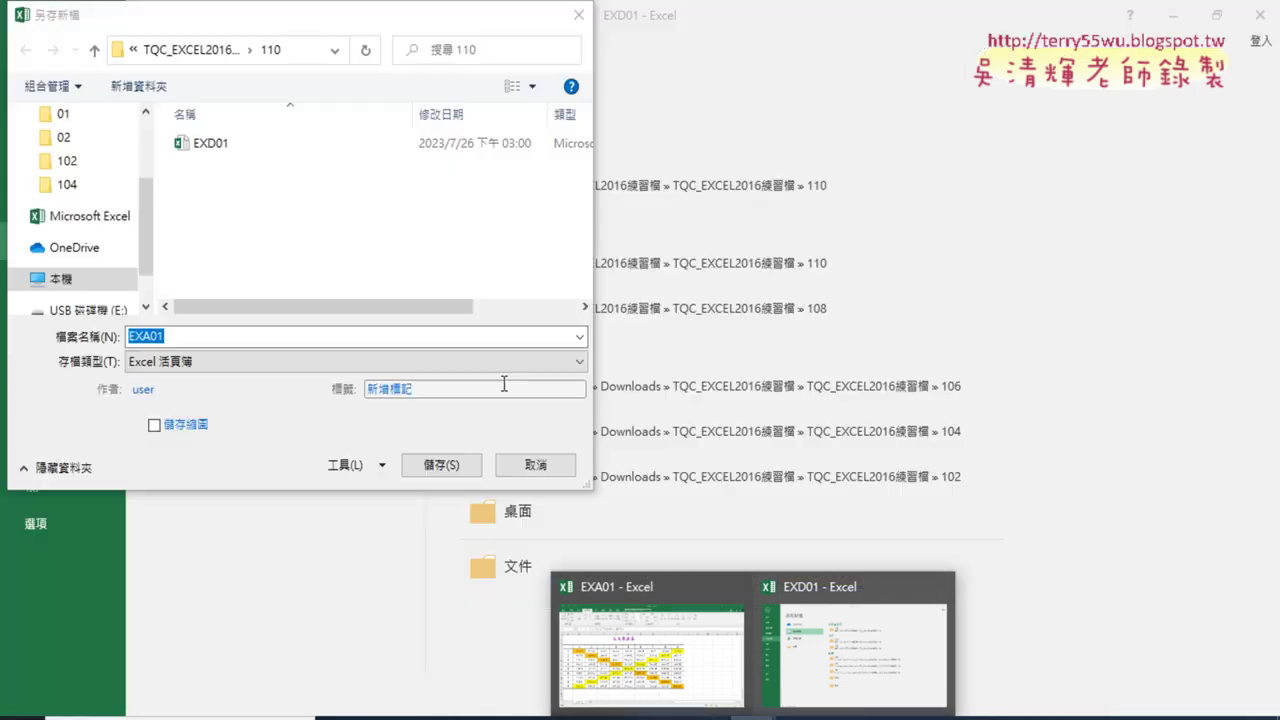
pyautogui.moveTo(736, 592)
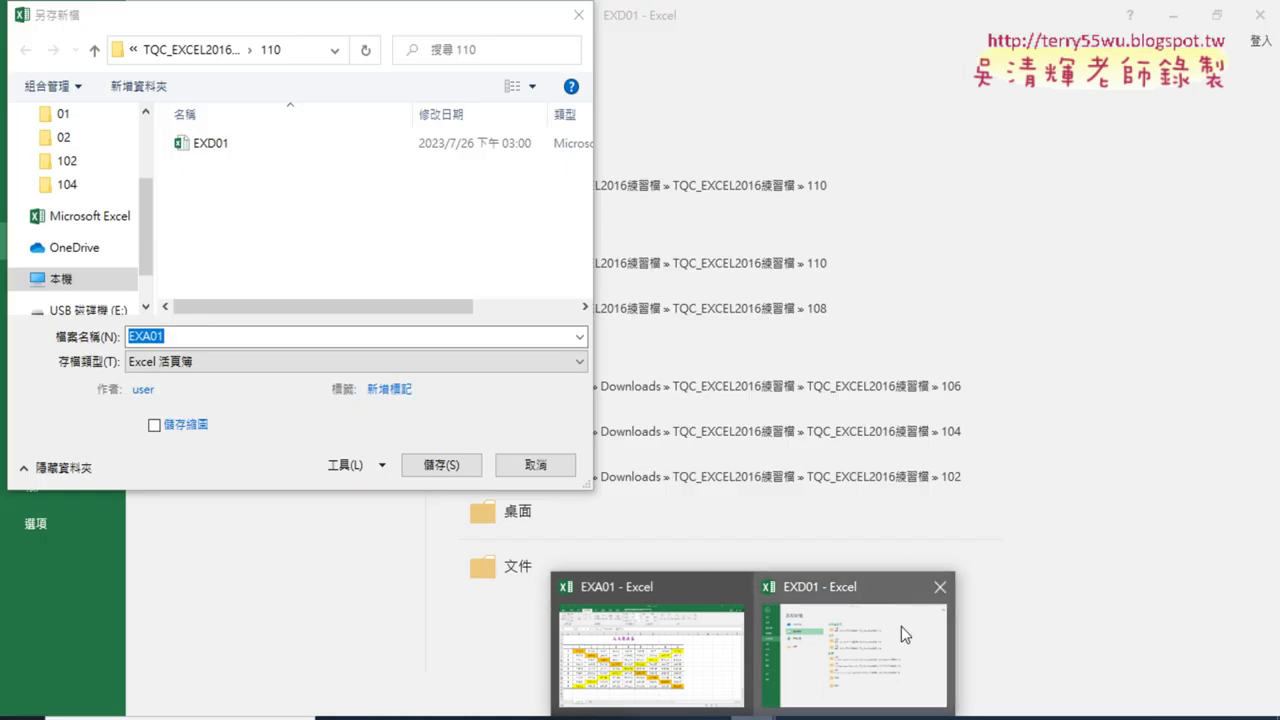
pyautogui.click(882, 653)
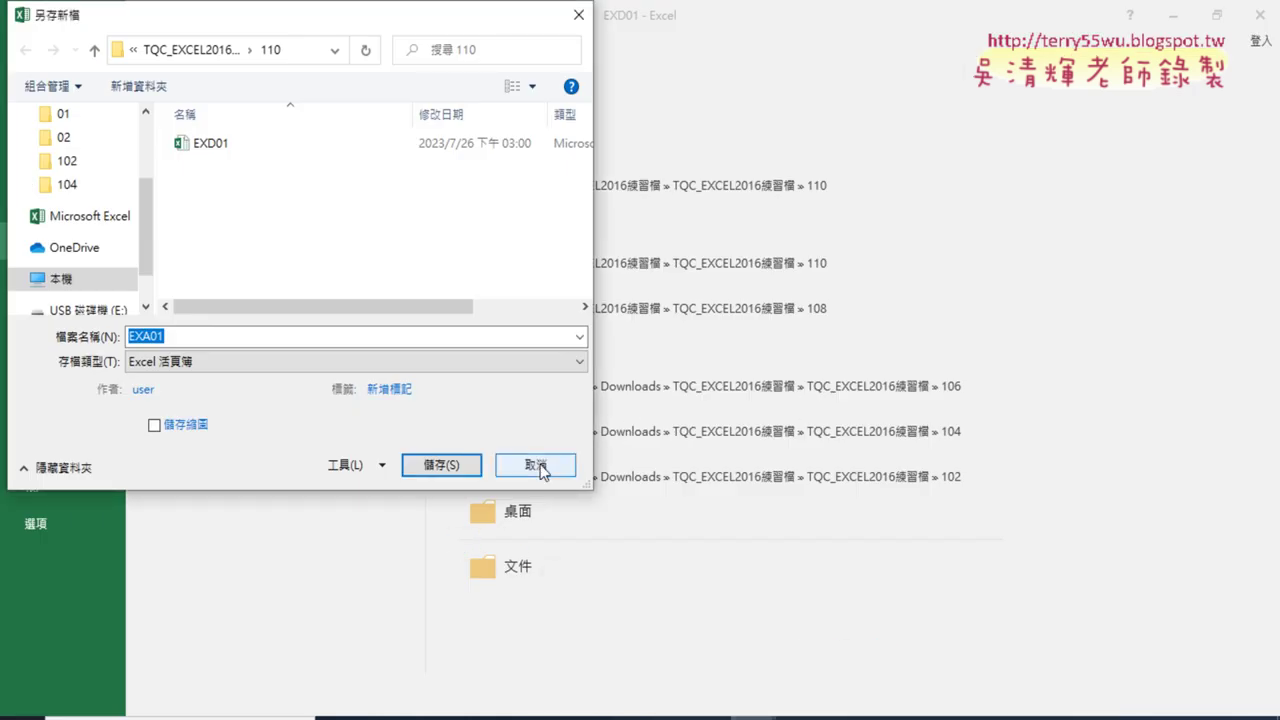
pyautogui.click(469, 470)
pyautogui.click(652, 428)
pyautogui.click(536, 466)
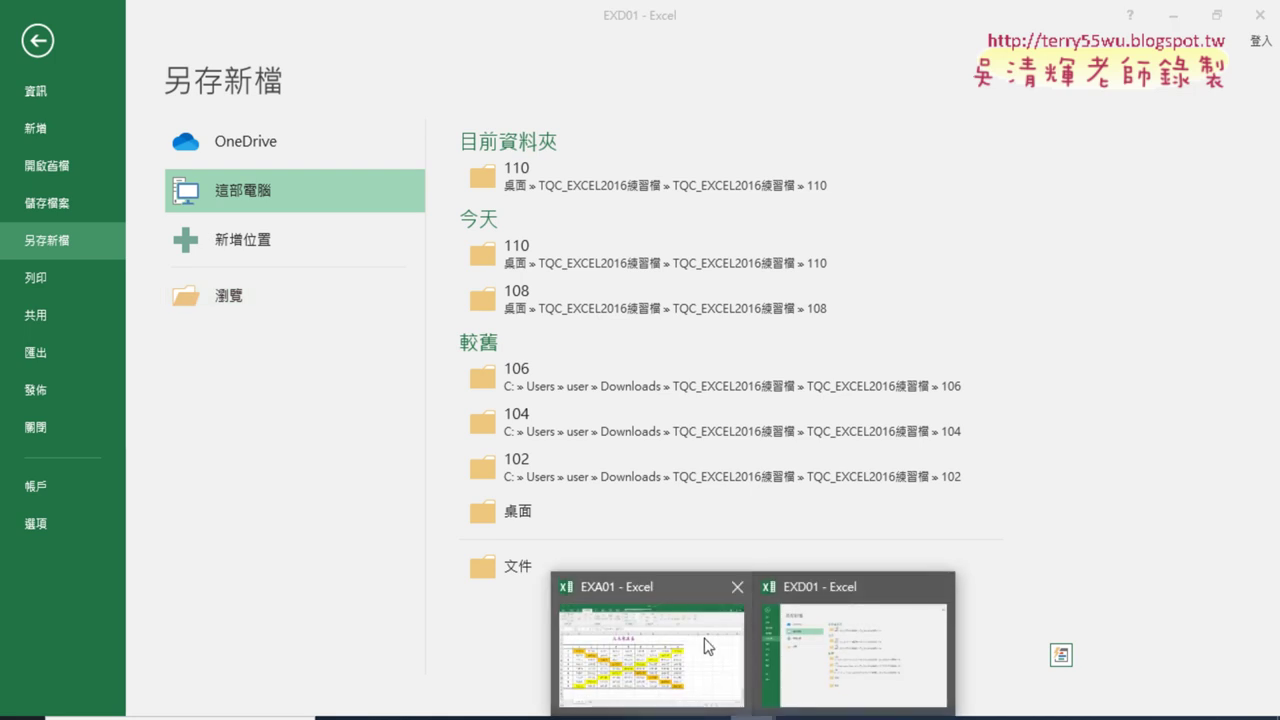
pyautogui.click(737, 587)
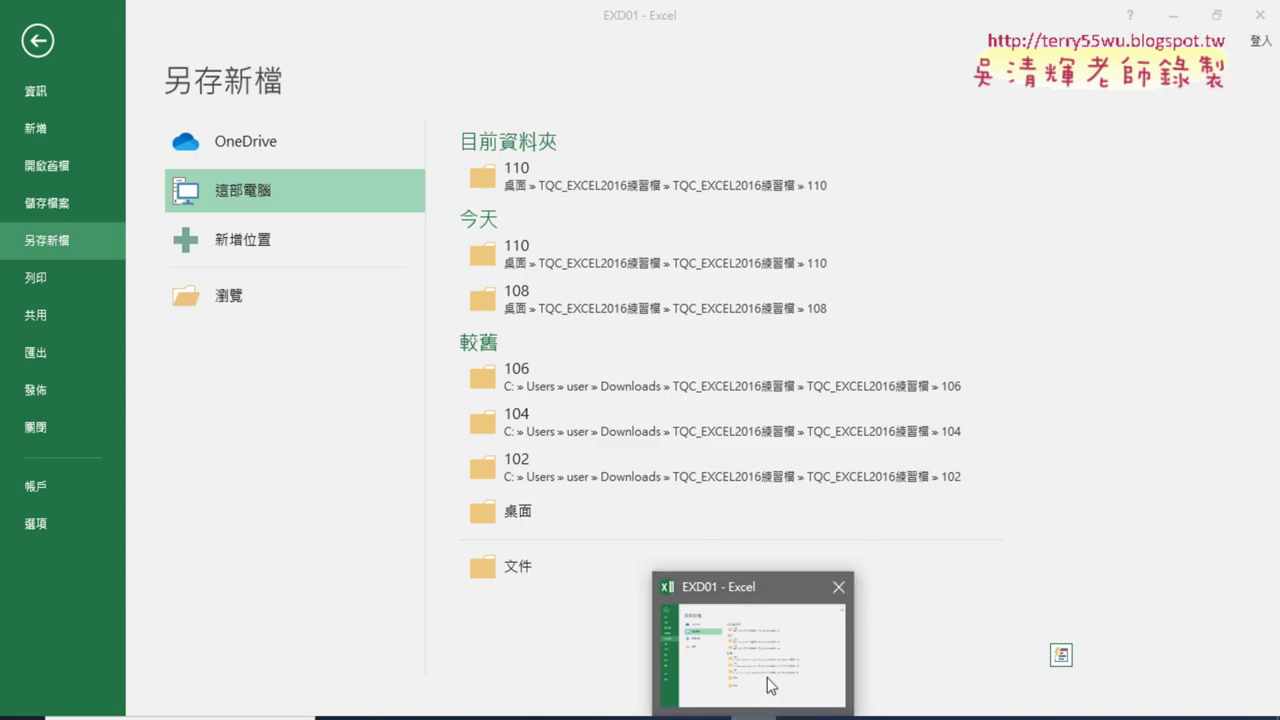
# Rename EXD01 to EXA01 in the Save As dialog and save it in the 110 folder
pyautogui.click(288, 312)
pyautogui.click(271, 361)
pyautogui.click(271, 361)
pyautogui.click(152, 335)
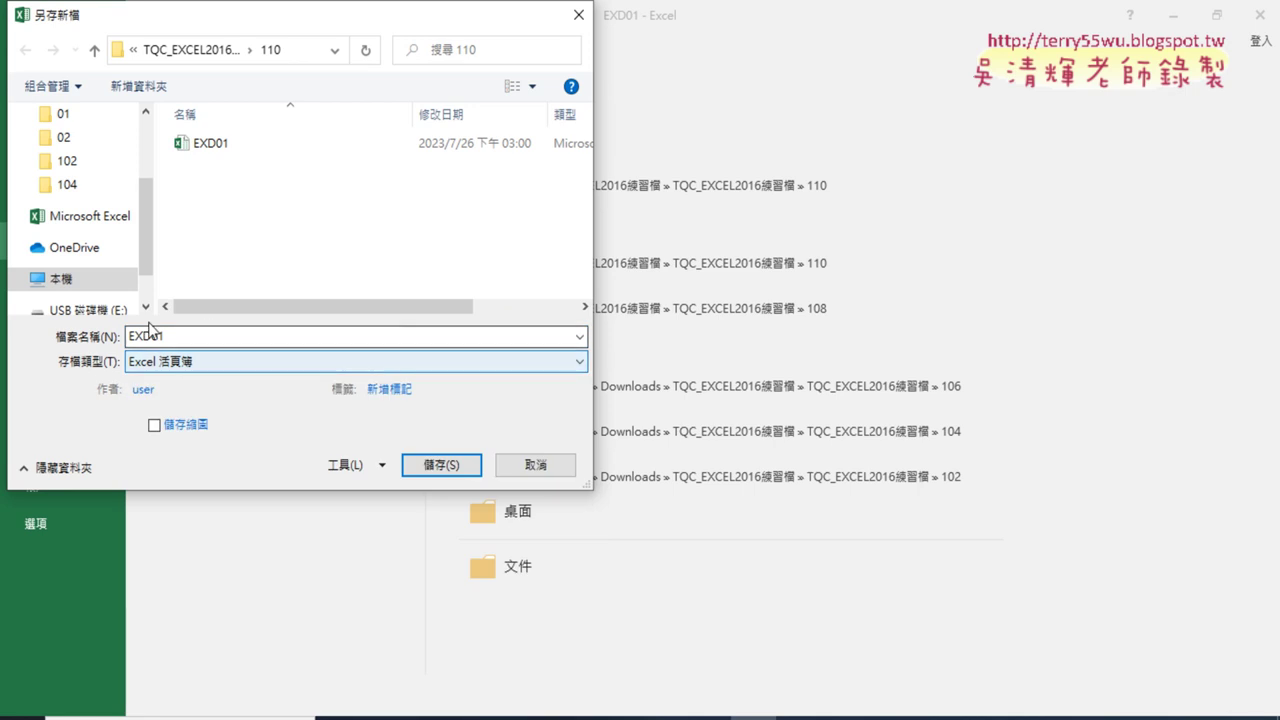
pyautogui.doubleClick(152, 335)
pyautogui.moveTo(153, 336); pyautogui.dragTo(146, 336)
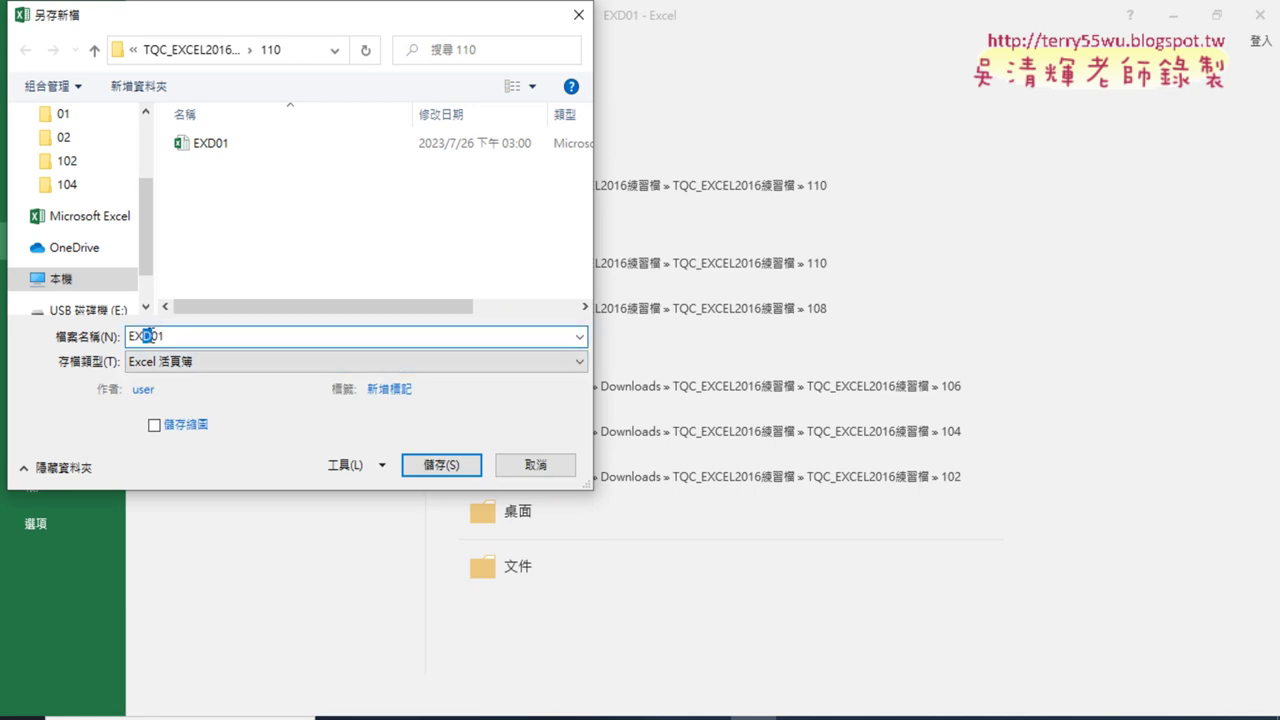
pyautogui.write('A')
pyautogui.click(442, 465)
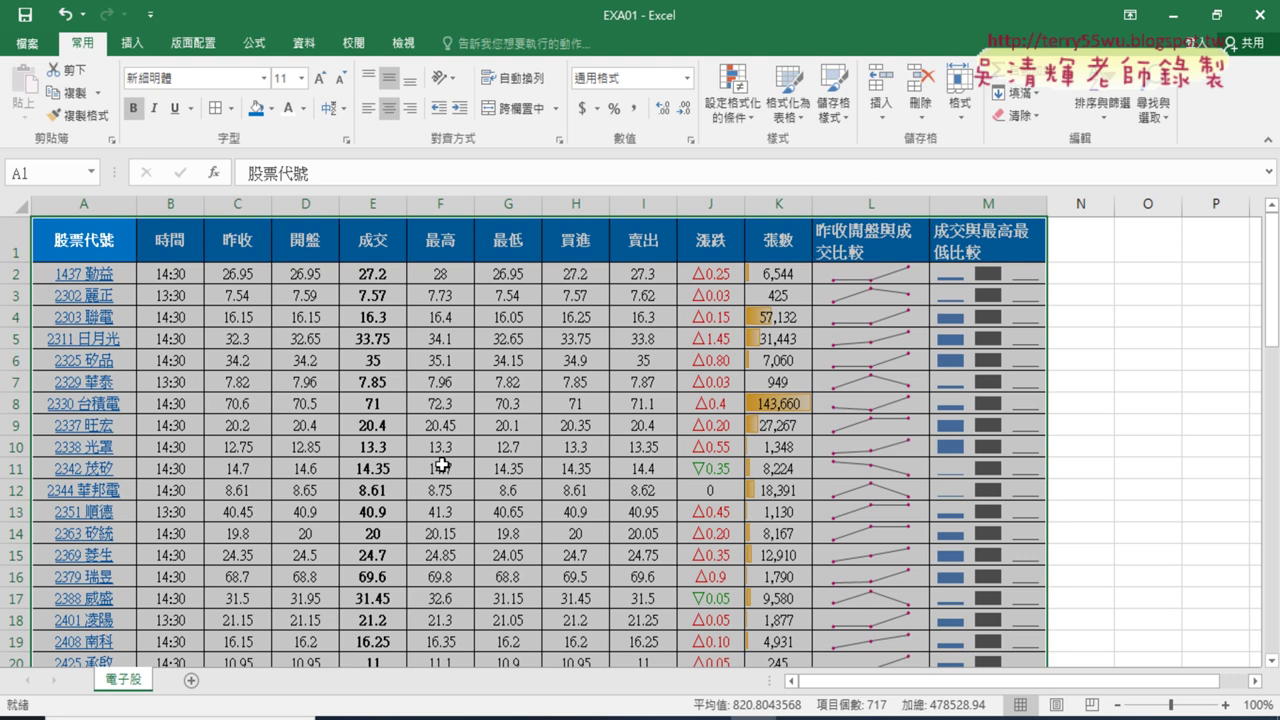
pyautogui.click(860, 421)
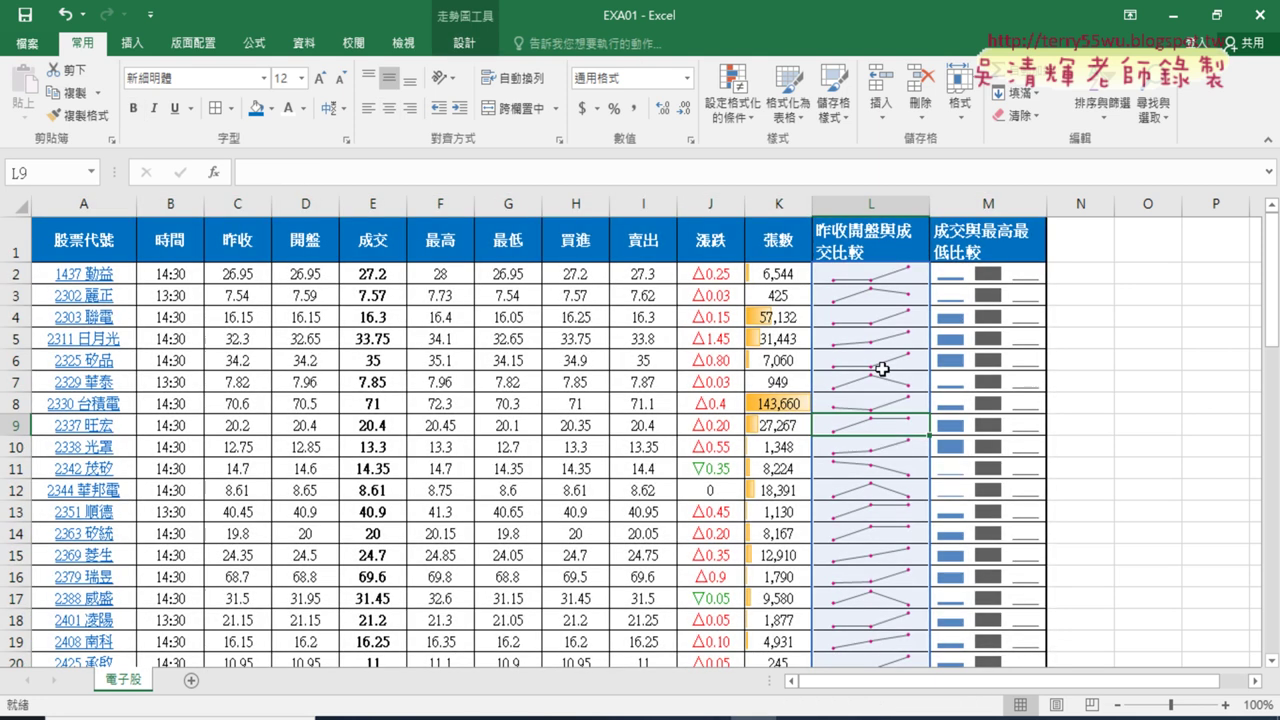
pyautogui.click(870, 277)
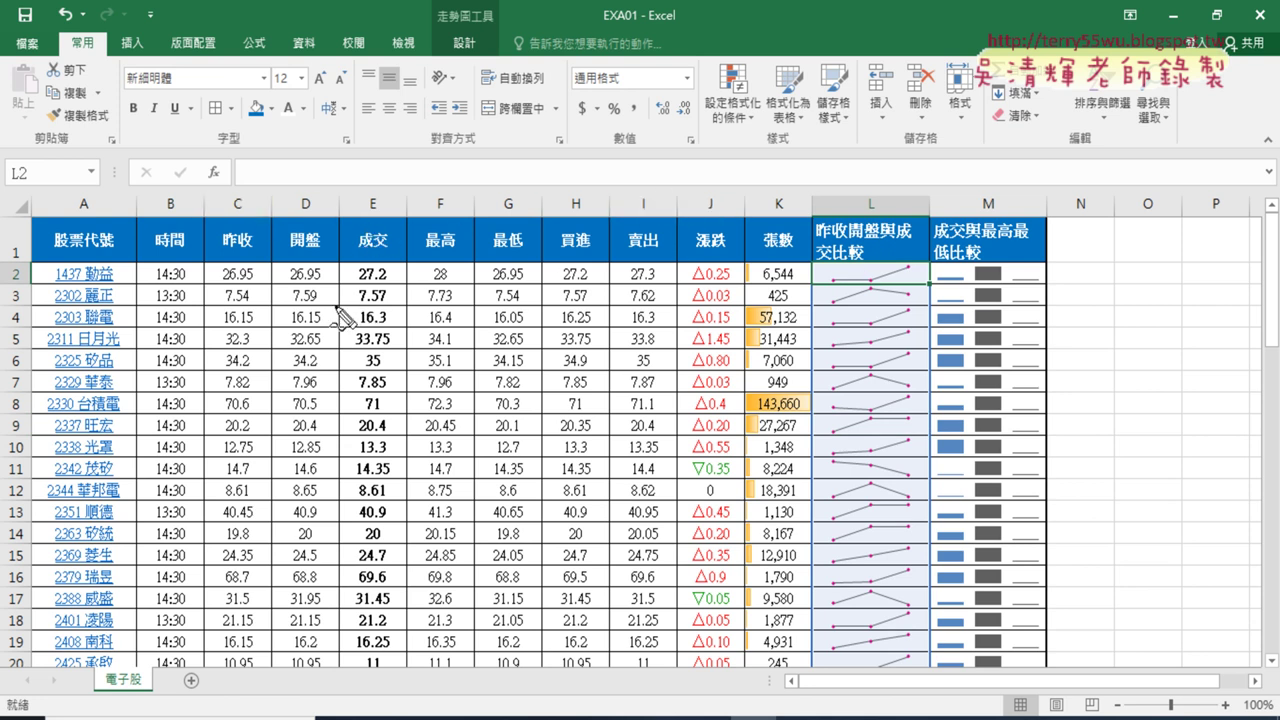
pyautogui.moveTo(336, 280); pyautogui.dragTo(340, 242)
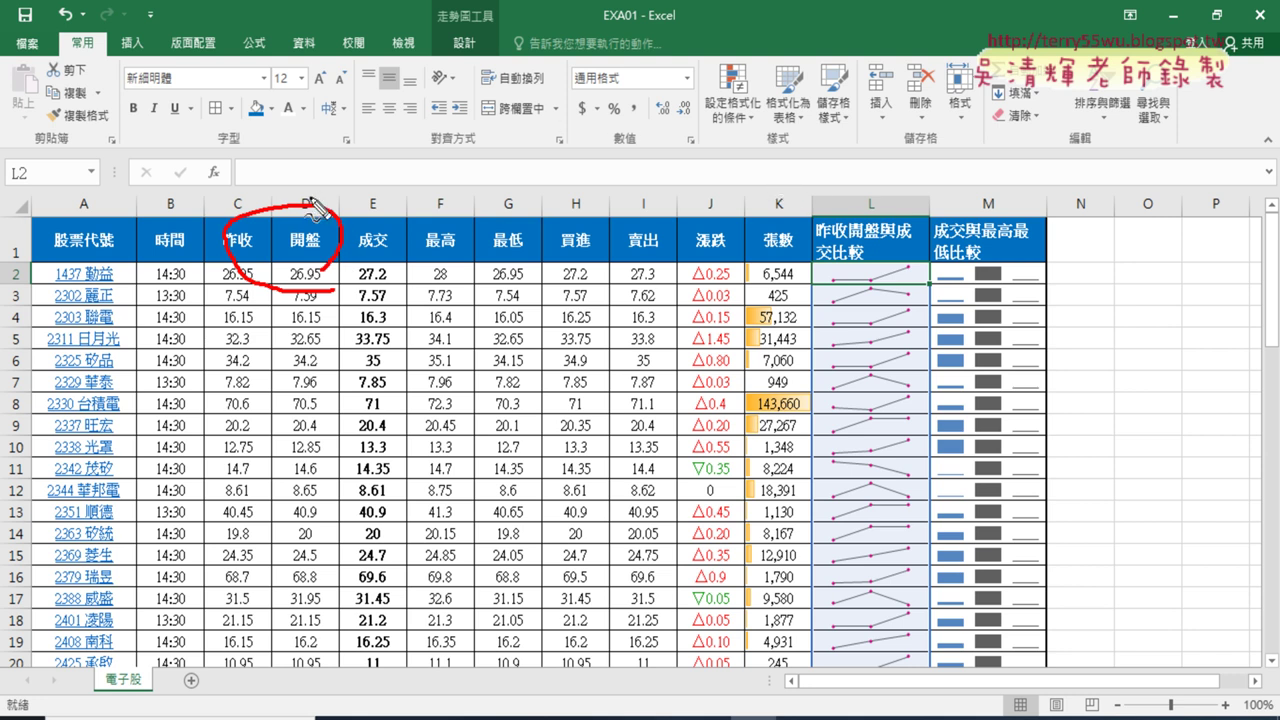
pyautogui.moveTo(520, 268); pyautogui.dragTo(521, 232)
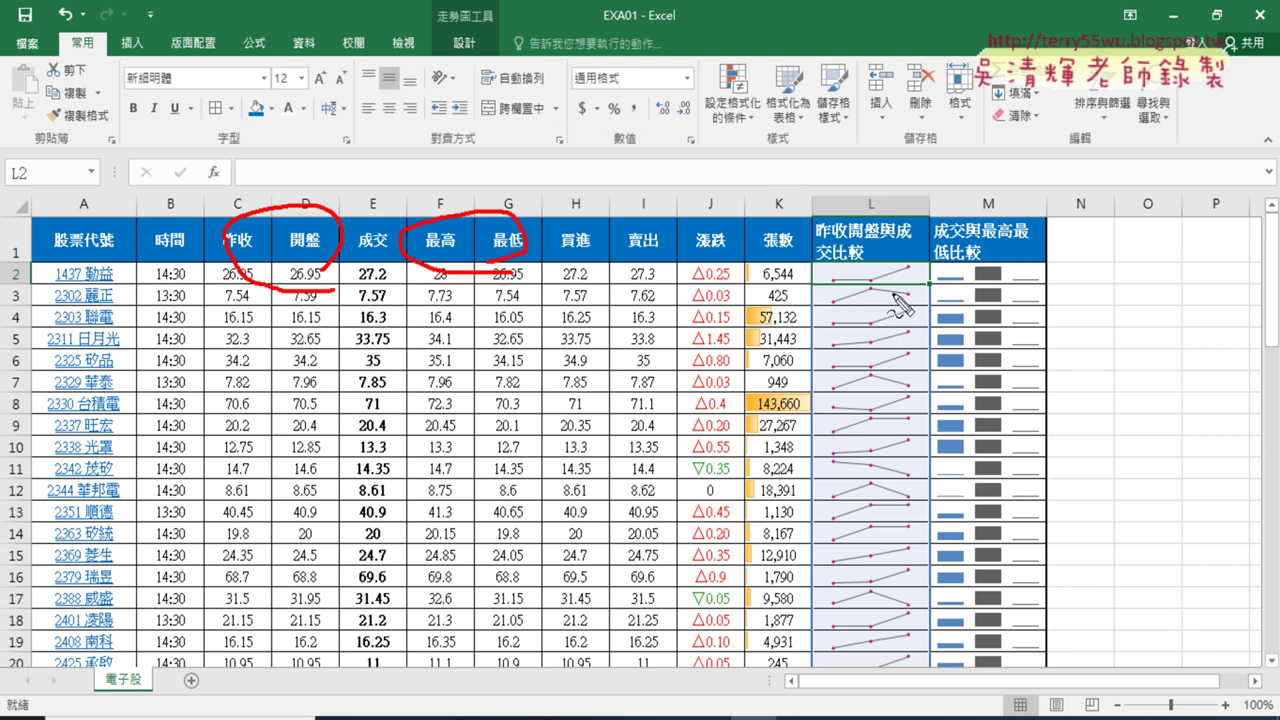
pyautogui.moveTo(910, 290); pyautogui.dragTo(880, 300)
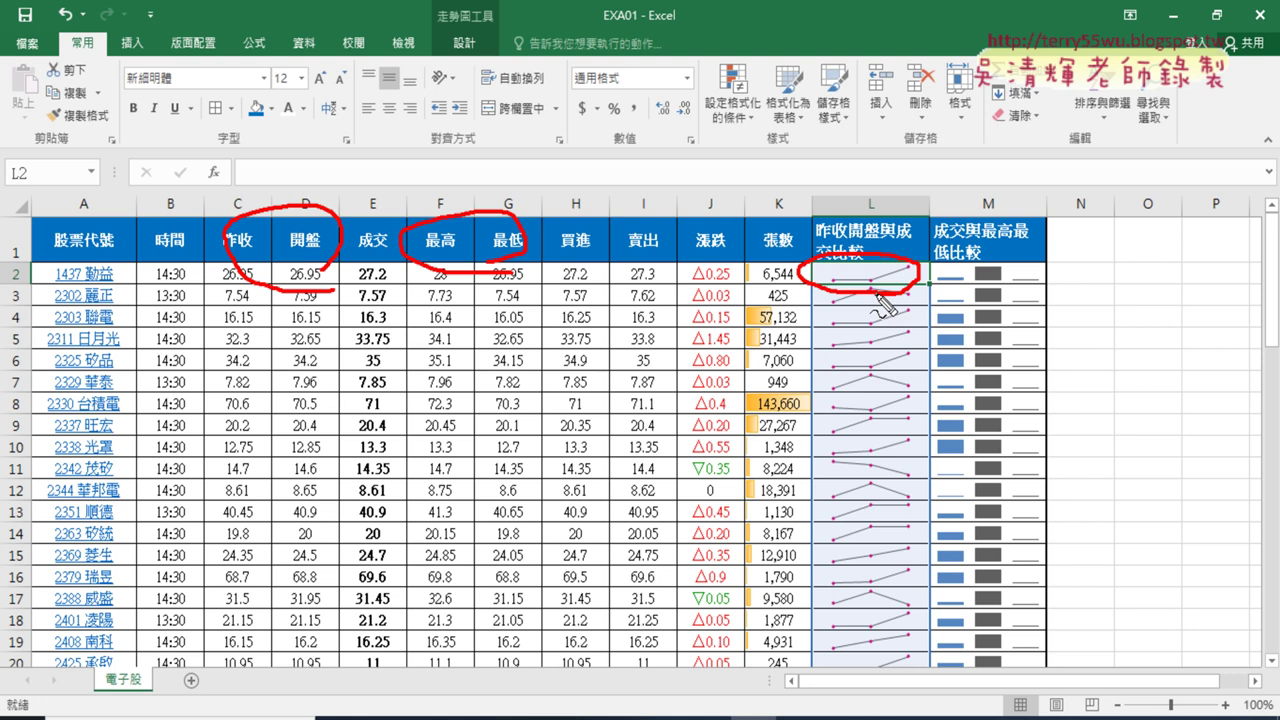